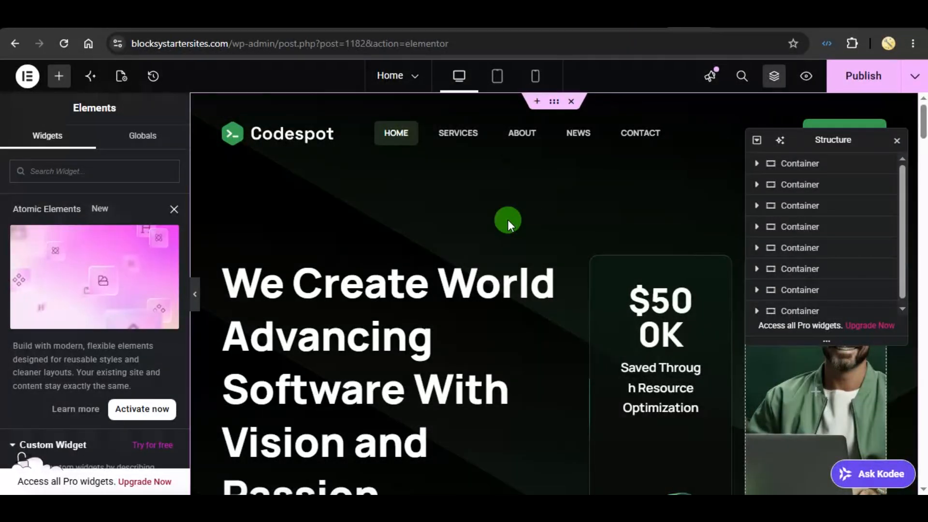
- Collapse the widgets panel and look through the sections of the Codespot home page
left_click(196, 302)
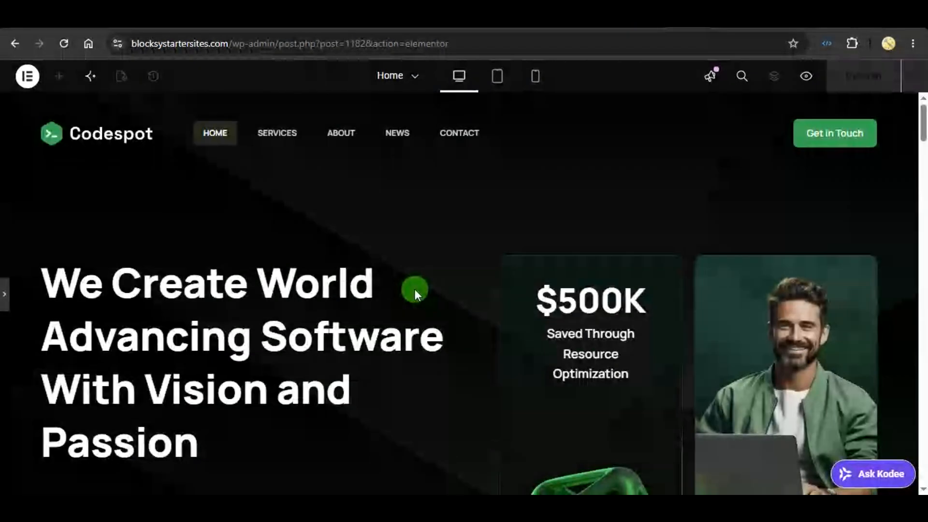
scroll(419, 346, "down", 10)
scroll(418, 289, "down", 15)
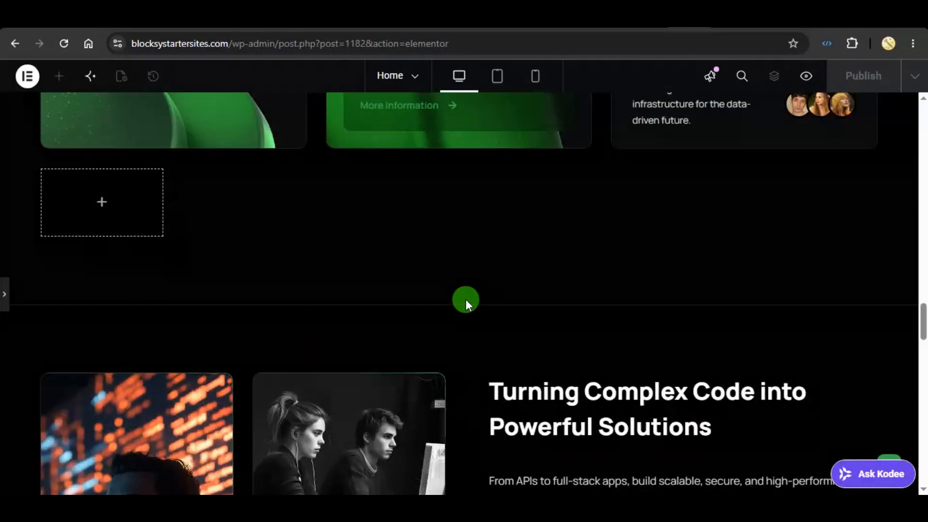
scroll(465, 295, "down", 5)
scroll(465, 289, "down", 10)
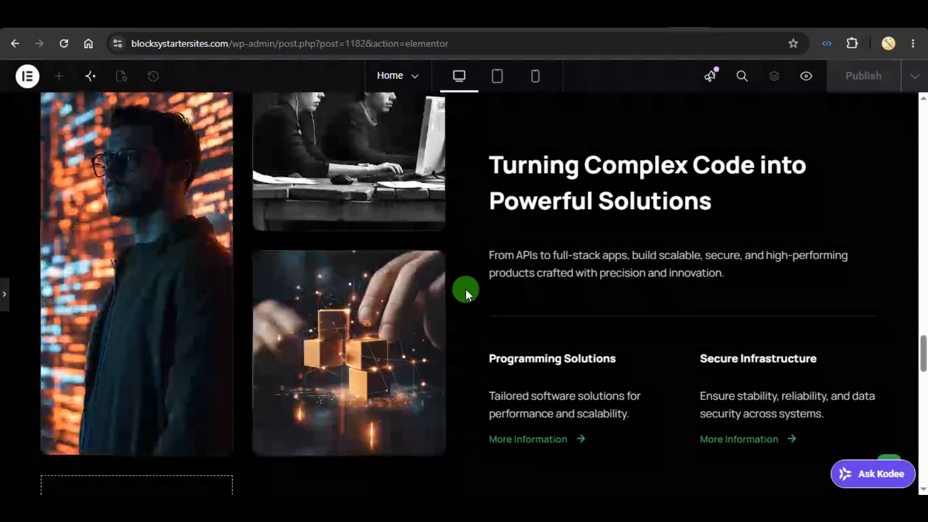
scroll(459, 277, "down", 12)
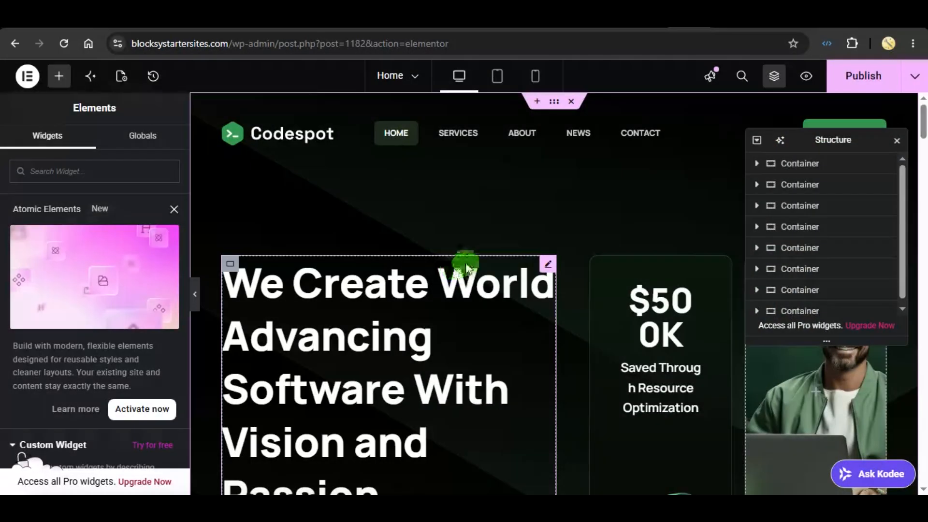
- Copy the Home page's first container and paste it as raw Elementor JSON into the Elementor AI Customizer
right_click(796, 165)
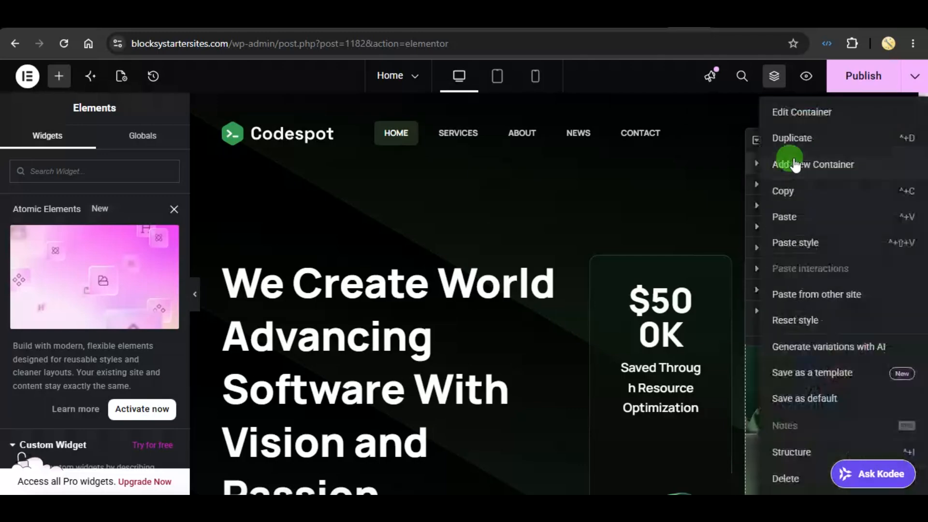
left_click(783, 192)
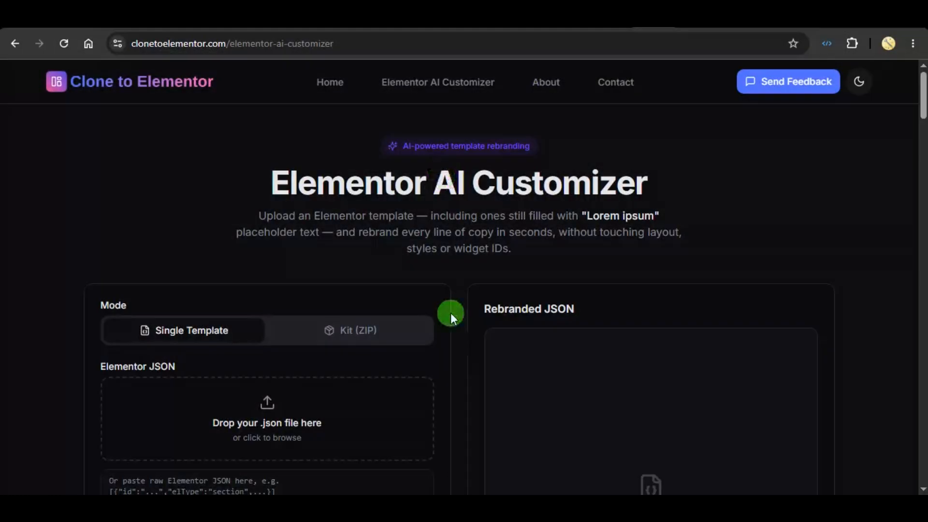
scroll(451, 317, "down", 2)
scroll(451, 318, "down", 2)
right_click(317, 300)
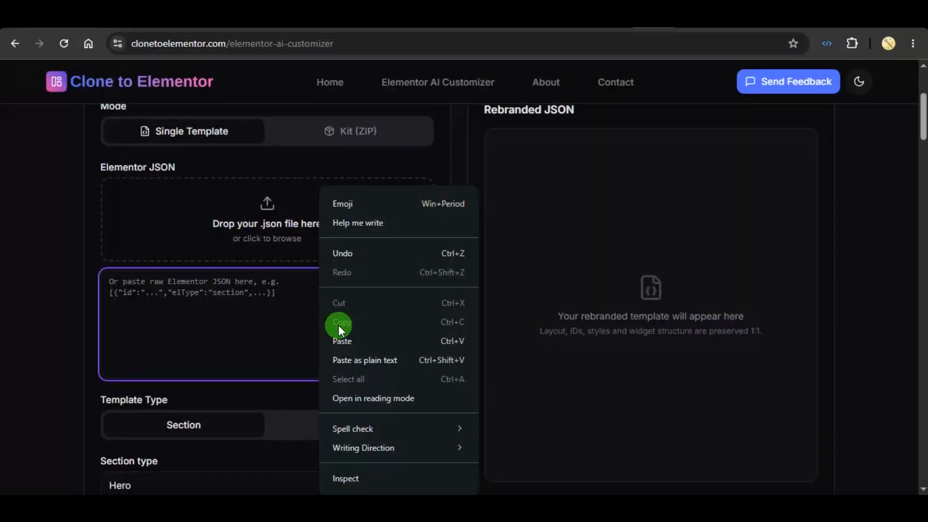
left_click(334, 330)
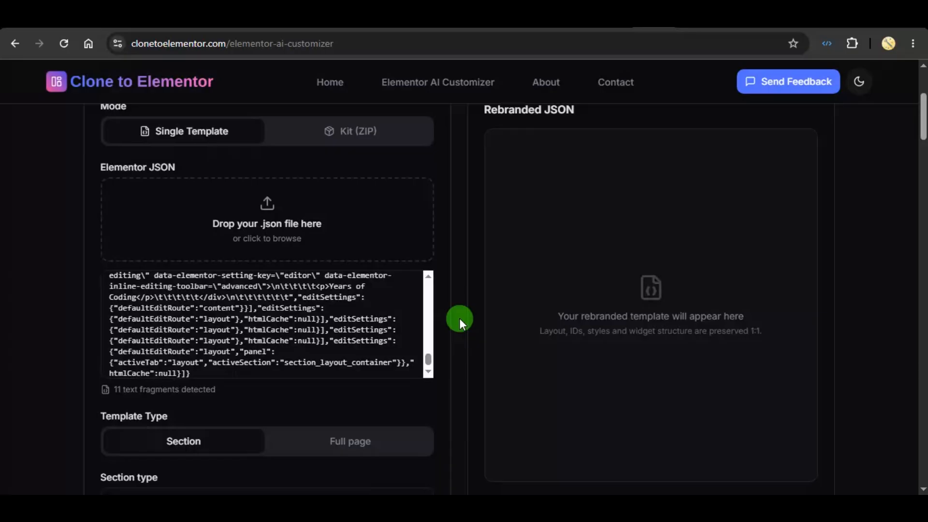
- Review the DePlum plumbing business details and brand settings, and rebrand the Hero section template with them
scroll(459, 318, "down", 3)
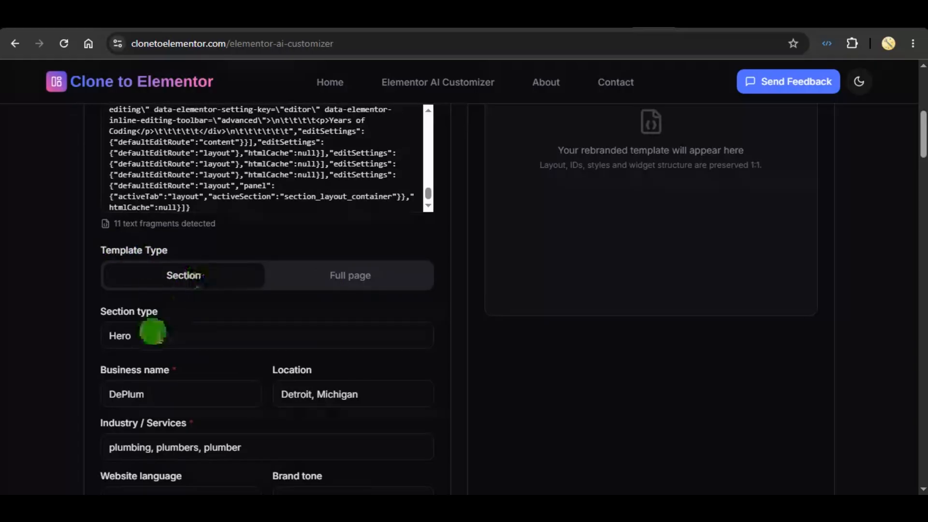
scroll(205, 379, "down", 5)
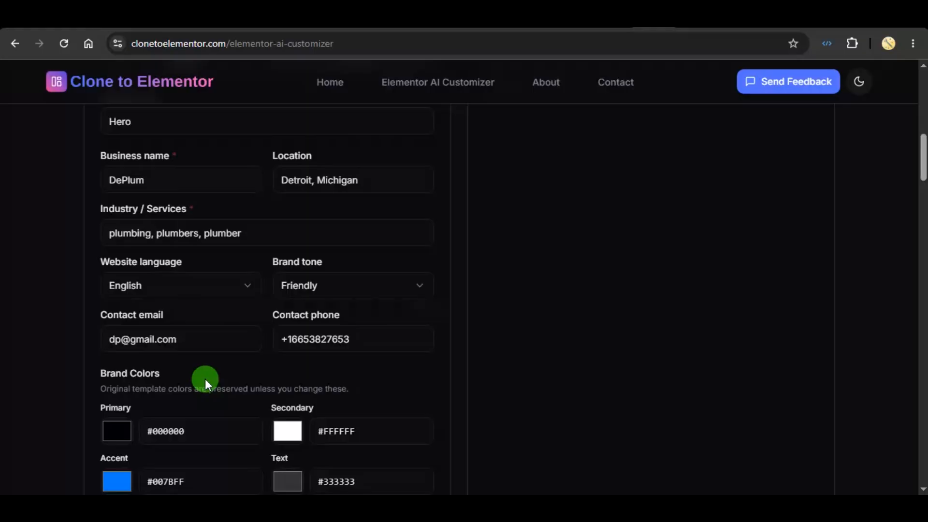
scroll(234, 395, "down", 3)
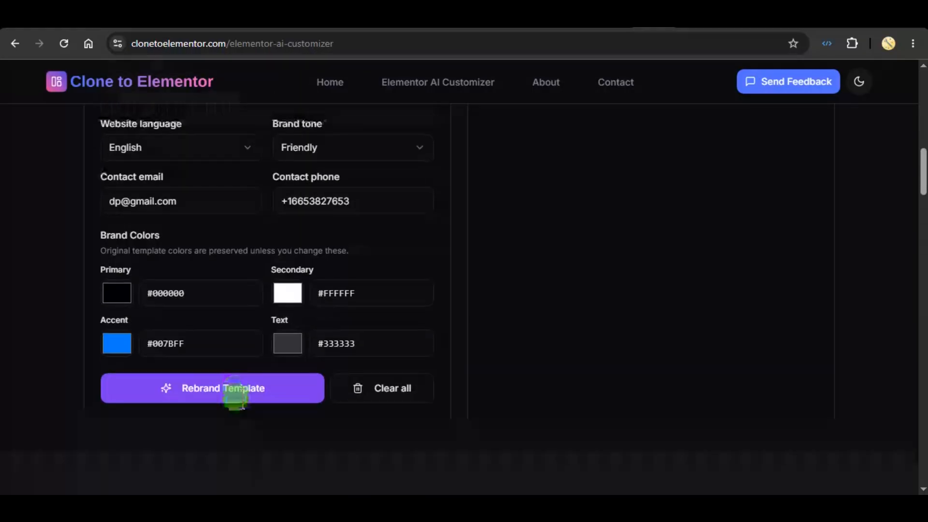
left_click(223, 391)
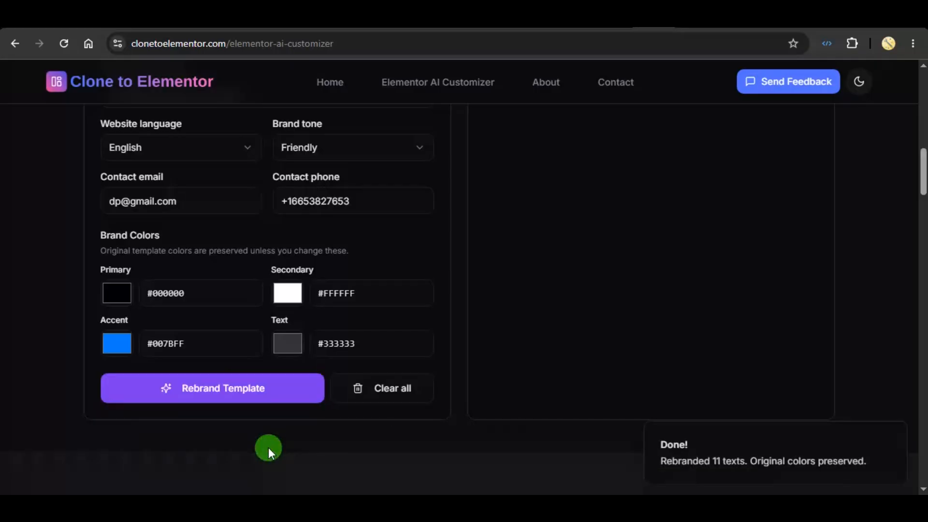
- Copy the rebranded JSON and paste it from the other site into the empty Pestora page in Elementor
scroll(457, 312, "up", 13)
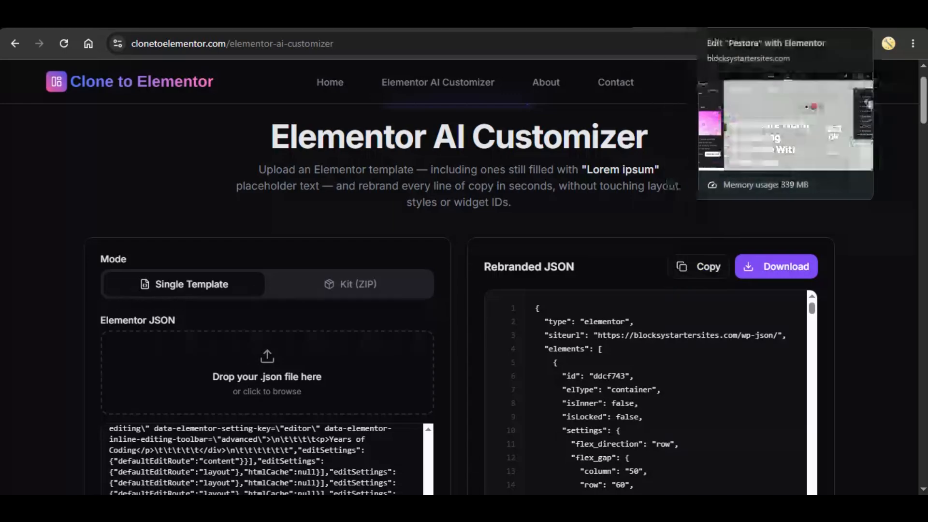
left_click(726, 21)
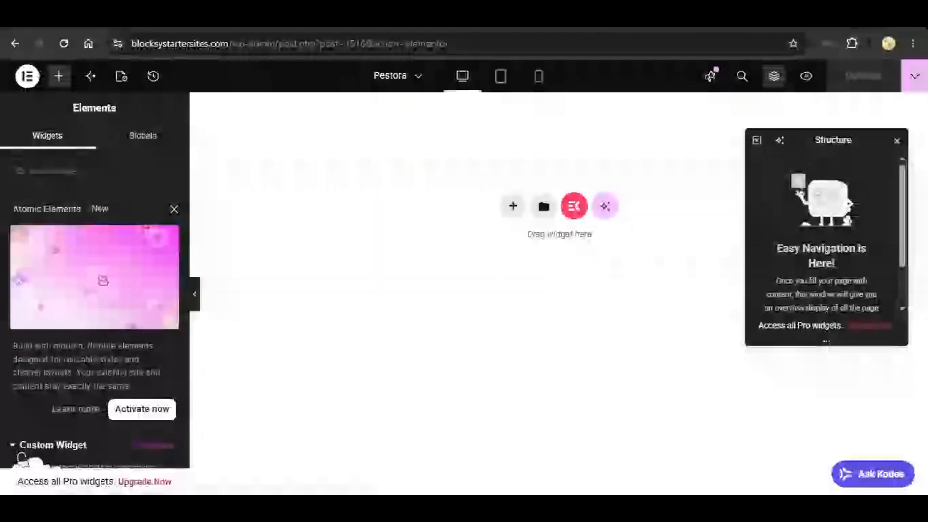
right_click(376, 193)
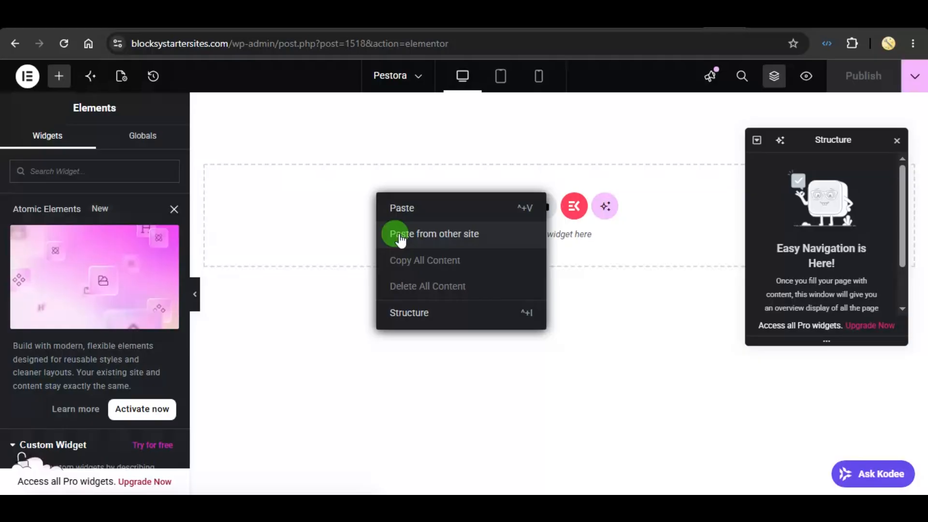
left_click(438, 235)
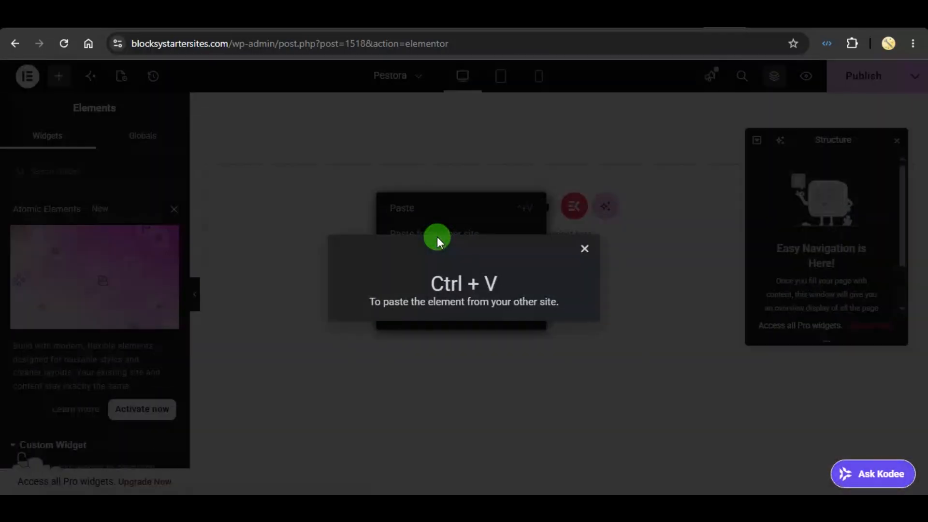
key("ctrl+v")
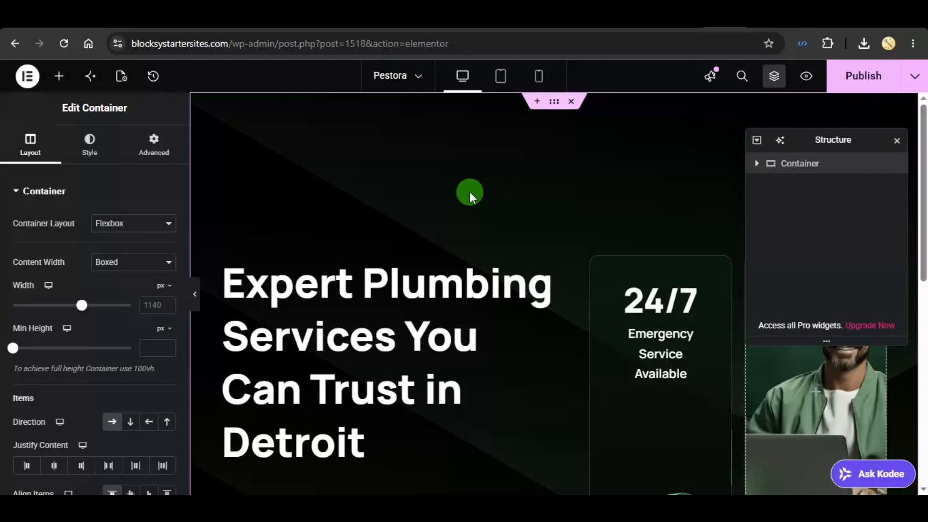
- Compare the rebranded plumbing hero on the Pestora page with the original Codespot hero, with the side panels collapsed
scroll(443, 288, "down", 5)
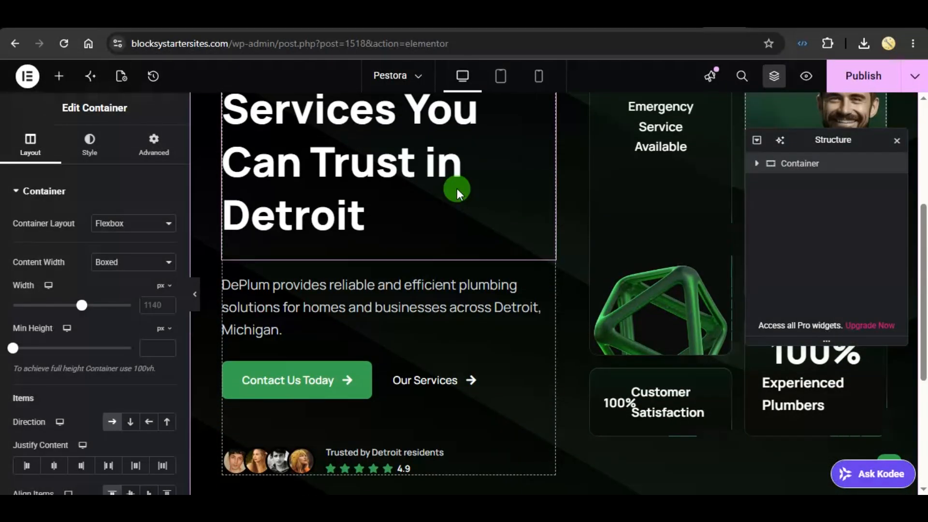
scroll(454, 213, "up", 2)
scroll(456, 276, "down", 2)
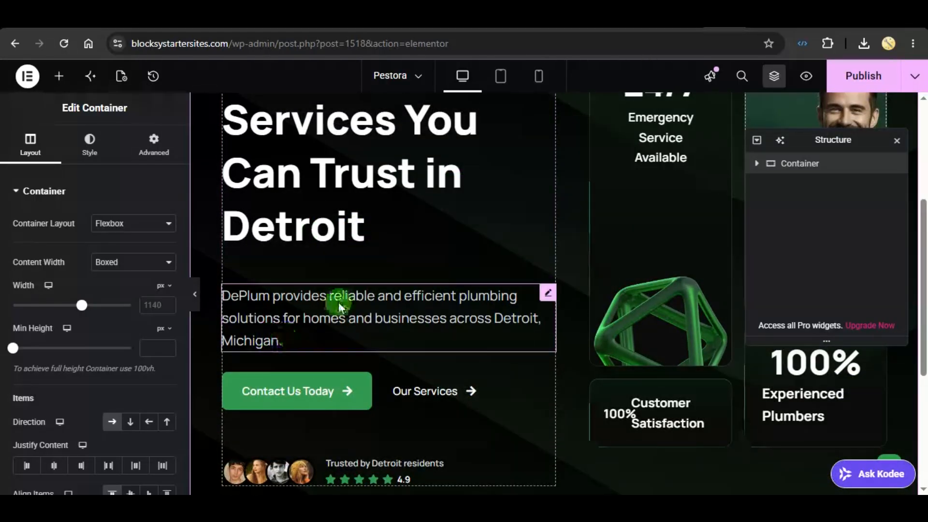
left_click(195, 294)
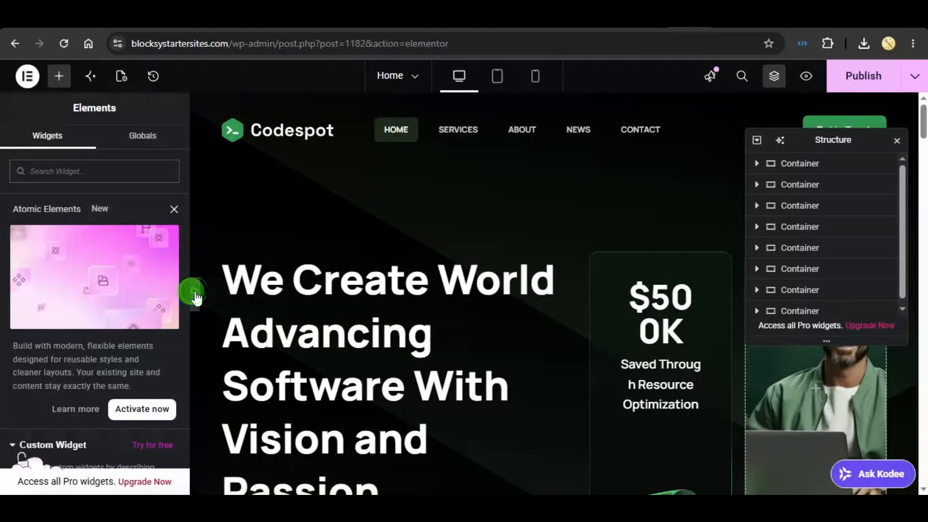
left_click(195, 293)
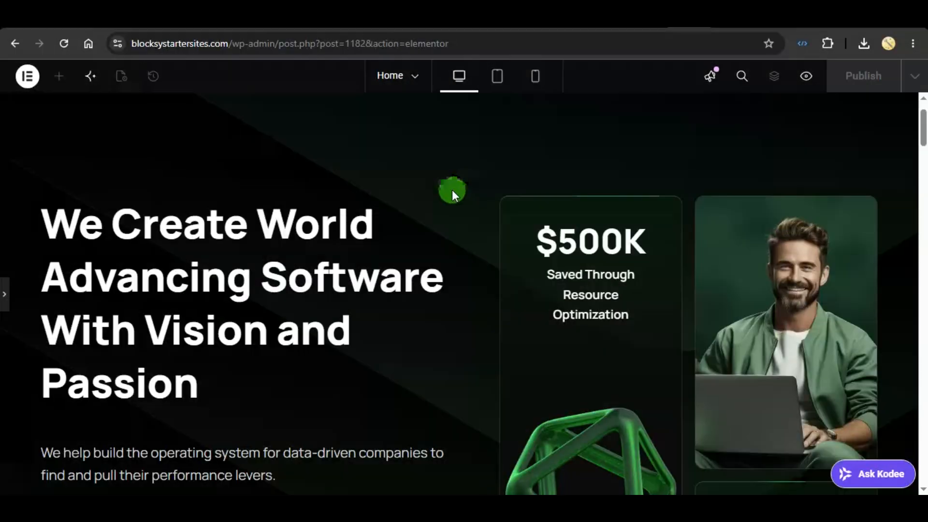
scroll(453, 280, "down", 1)
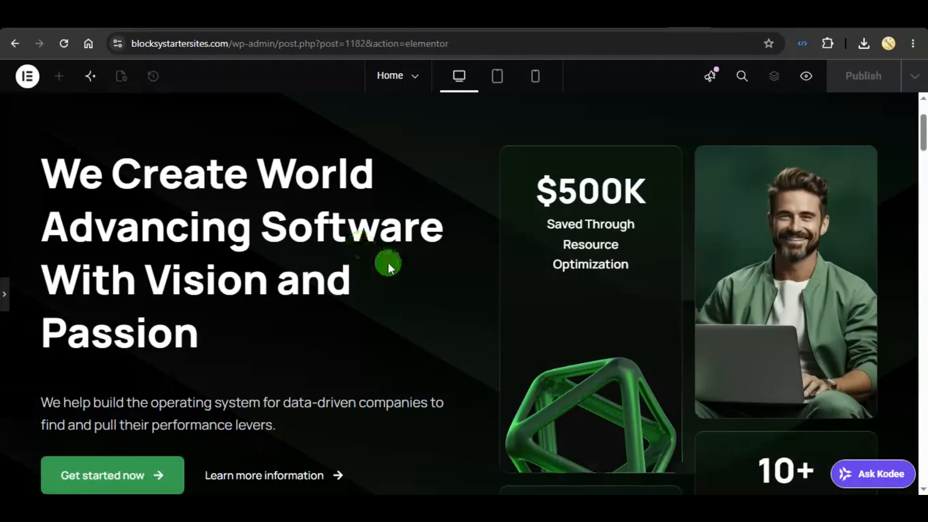
scroll(387, 263, "down", 2)
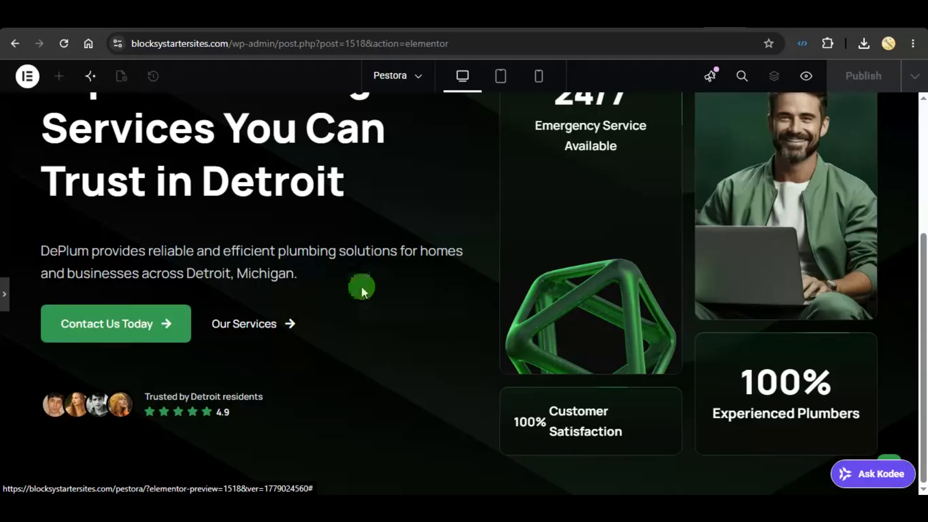
scroll(374, 277, "up", 2)
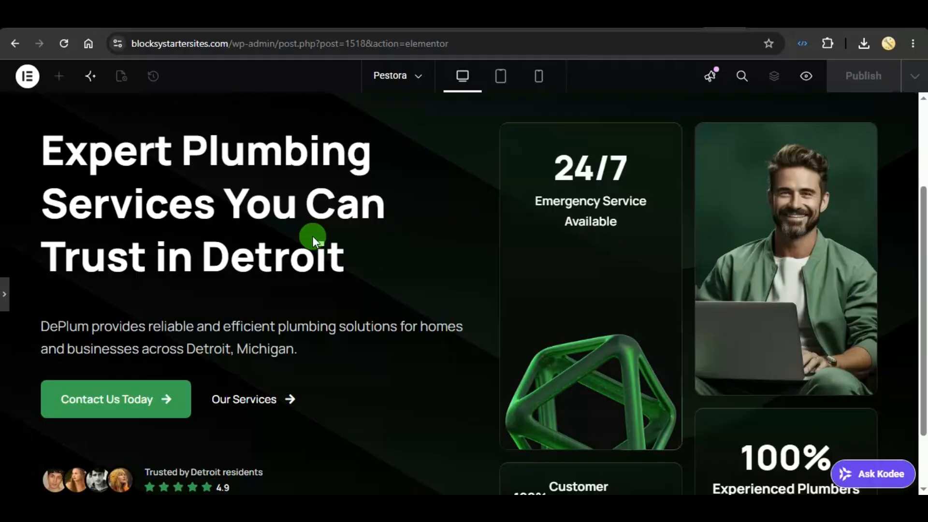
scroll(312, 236, "up", 1)
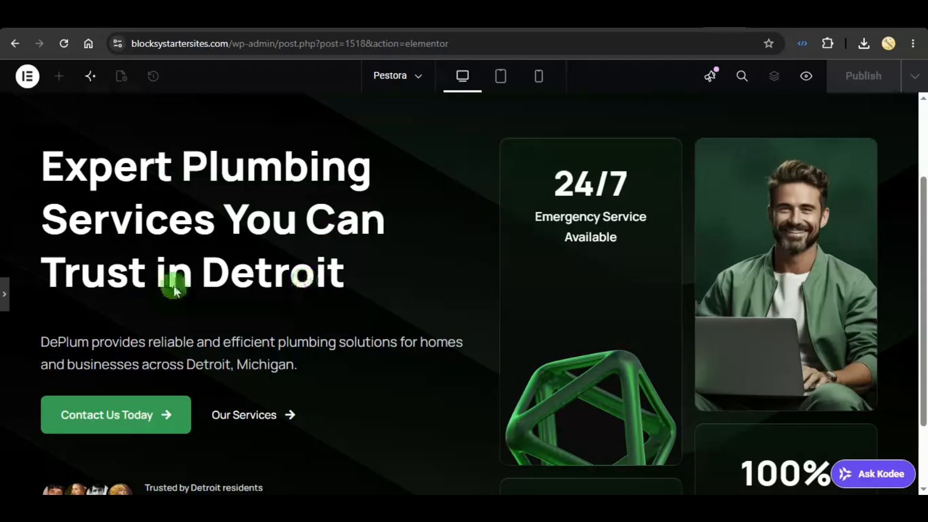
scroll(269, 352, "down", 1)
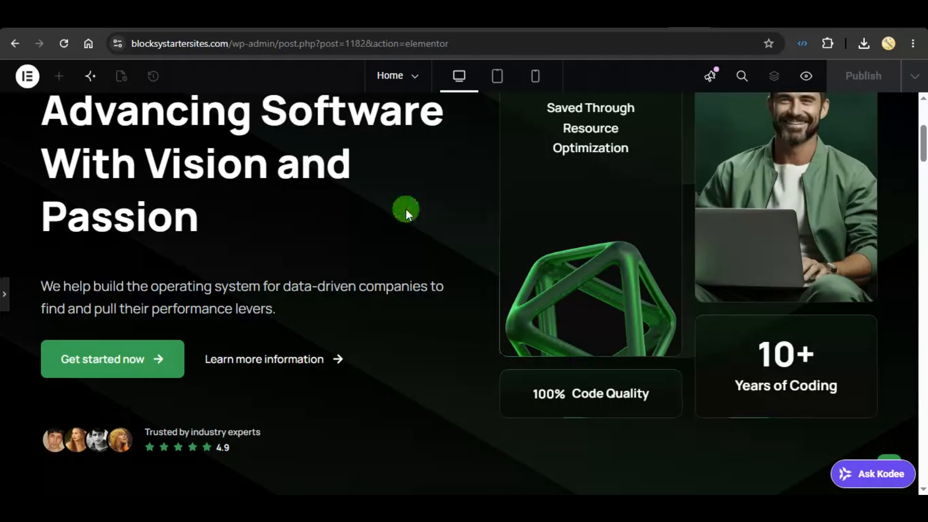
- Examine the full Codespot home page from the header down to the feature cards near its end
scroll(405, 209, "up", 5)
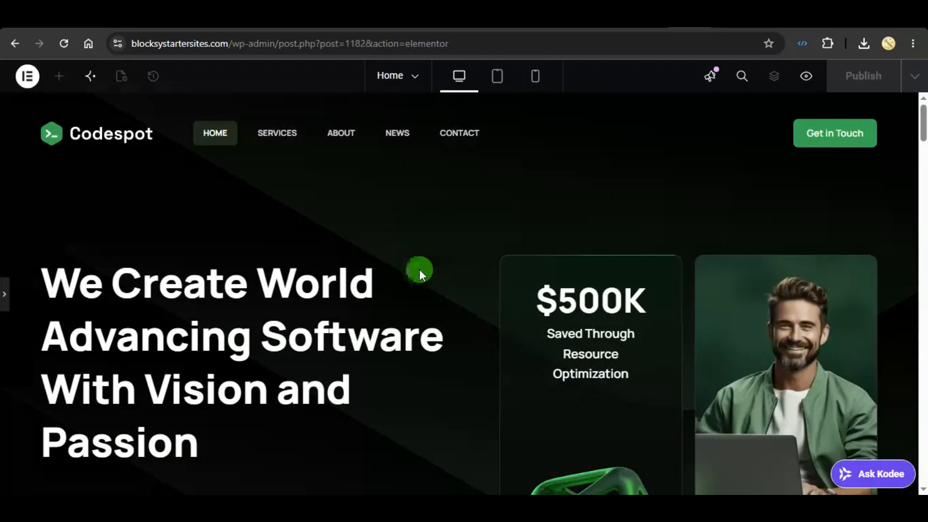
scroll(429, 286, "down", 3)
scroll(430, 284, "down", 15)
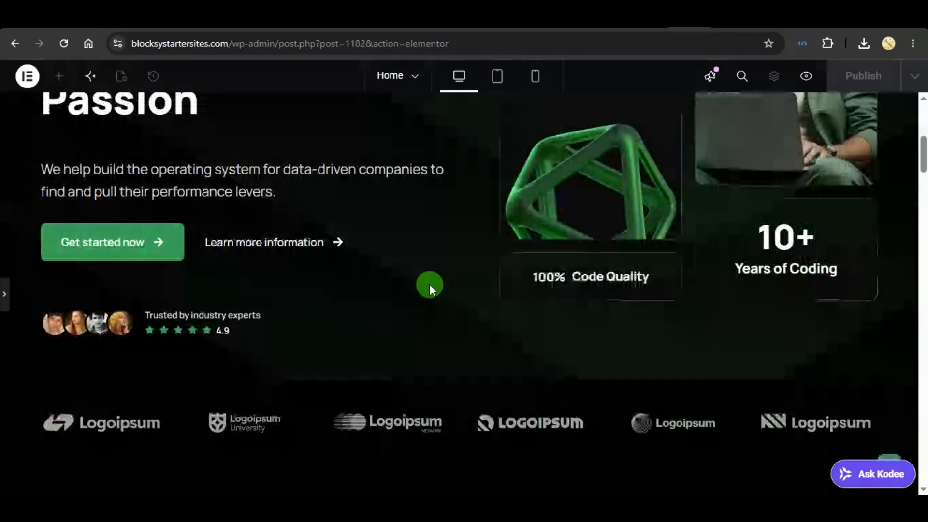
scroll(430, 284, "down", 9)
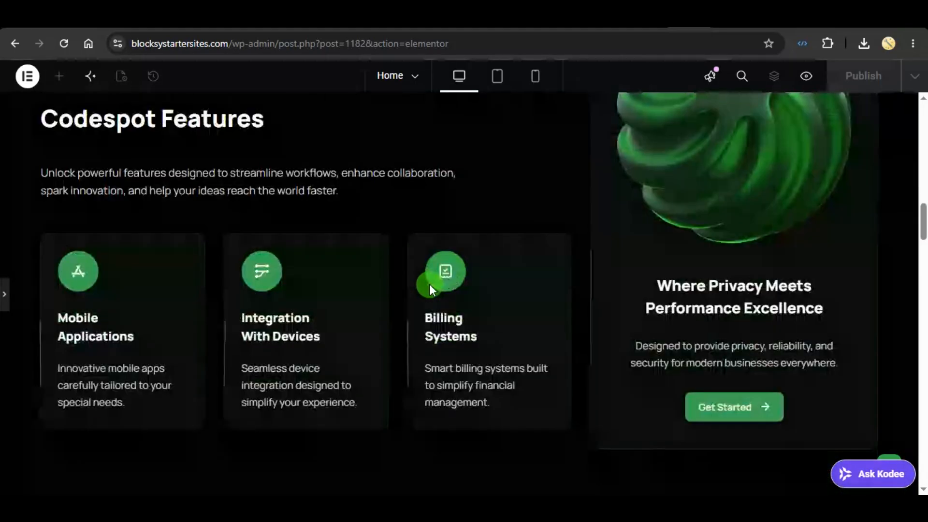
scroll(430, 284, "down", 10)
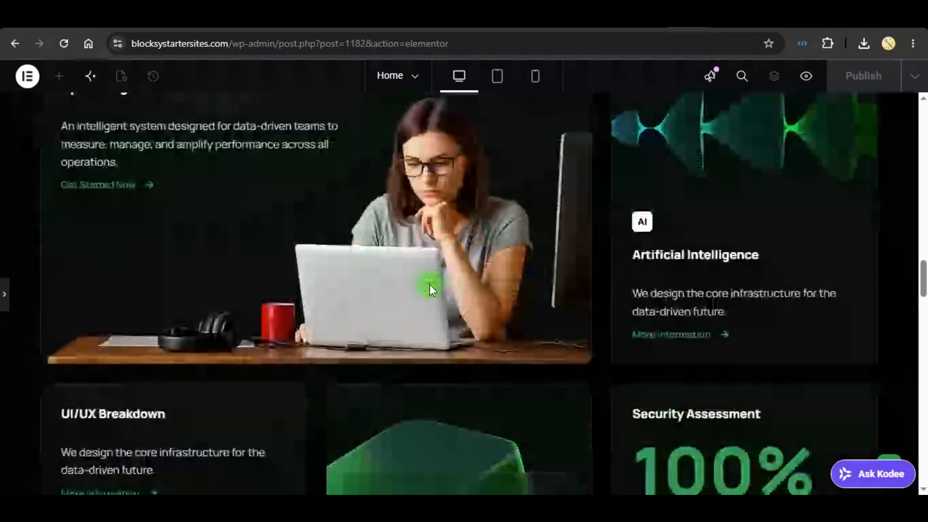
scroll(431, 284, "down", 4)
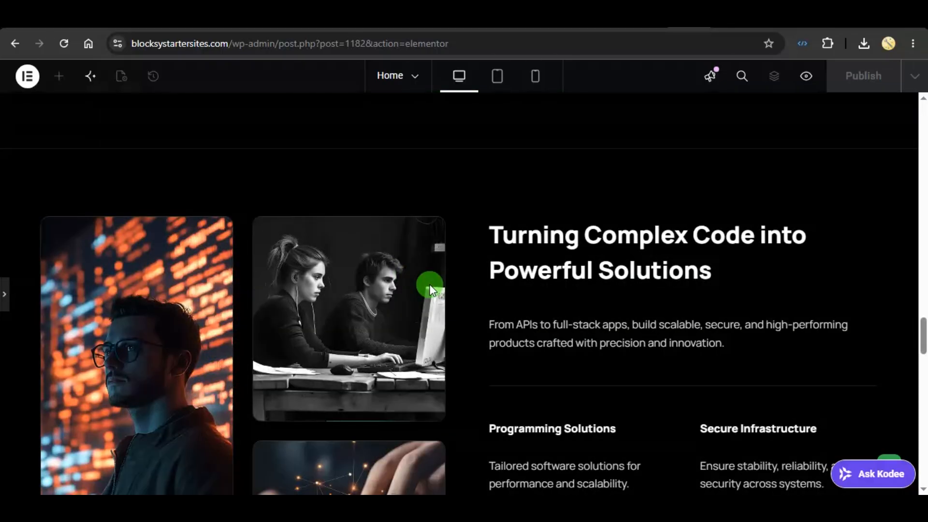
scroll(430, 284, "down", 1)
scroll(430, 284, "down", 2)
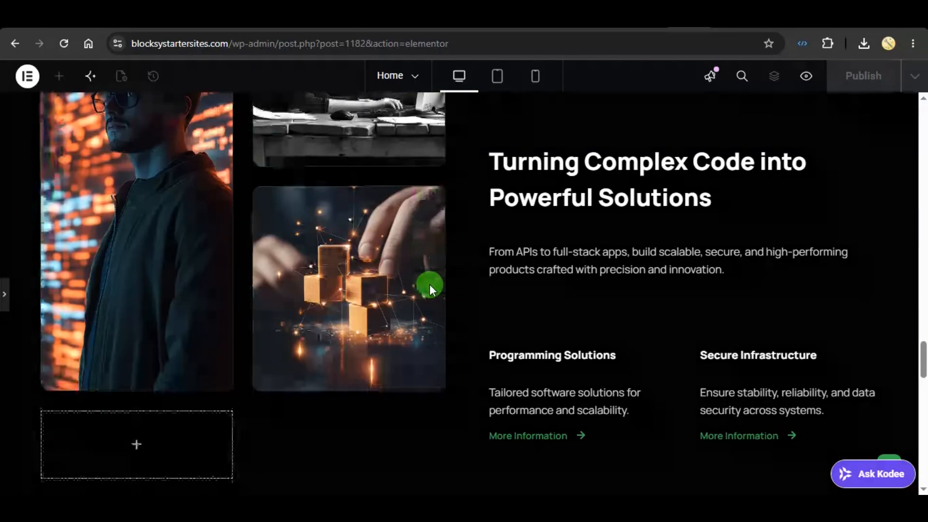
scroll(430, 285, "down", 4)
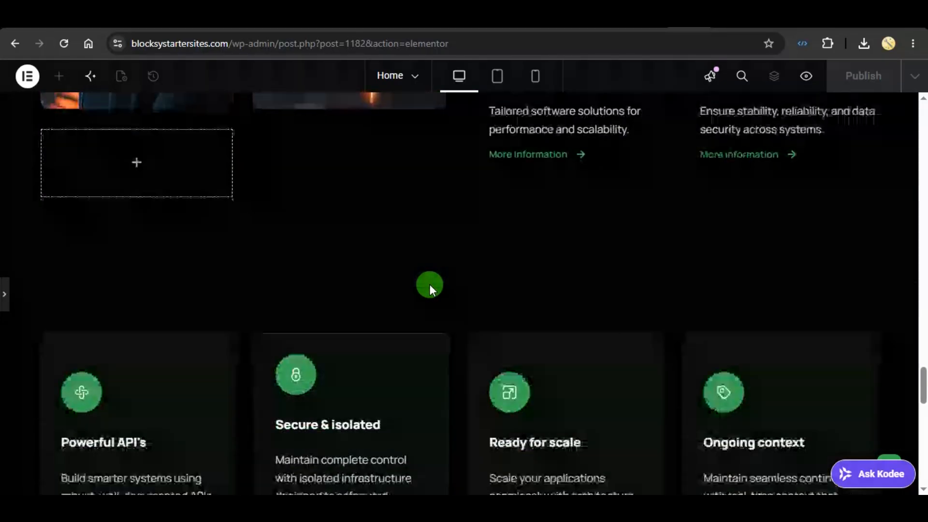
scroll(431, 285, "down", 8)
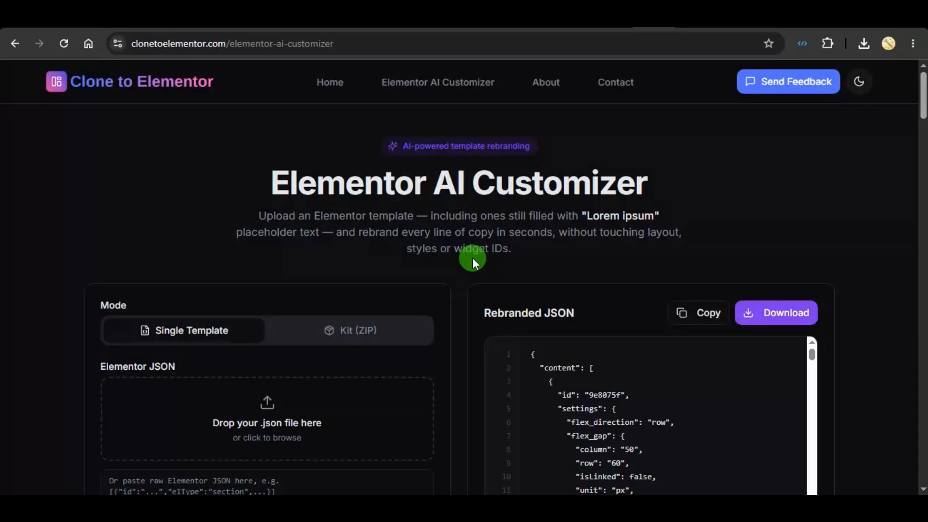
- Switch the customizer to Kit (ZIP) mode and look through the JSON templates in the Pestoria template kit archive
scroll(458, 310, "down", 2)
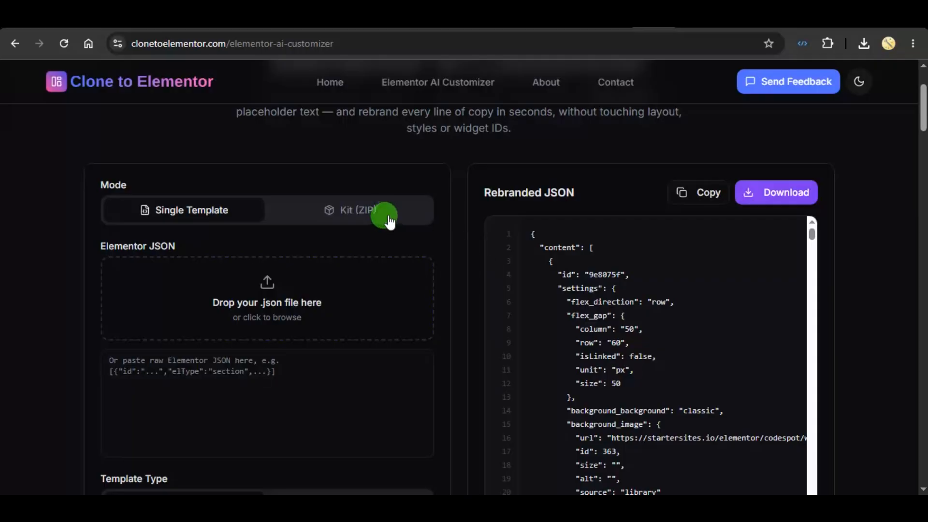
left_click(384, 214)
scroll(458, 236, "down", 1)
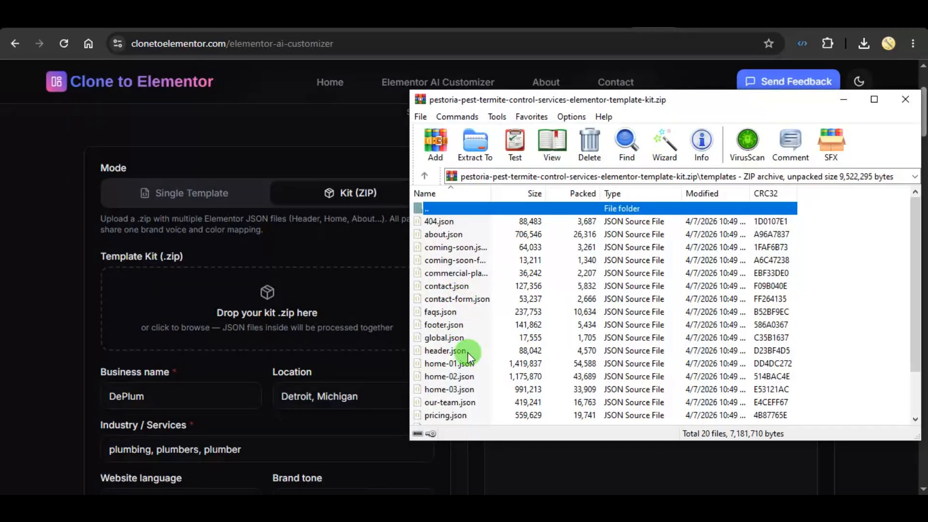
scroll(466, 355, "down", 2)
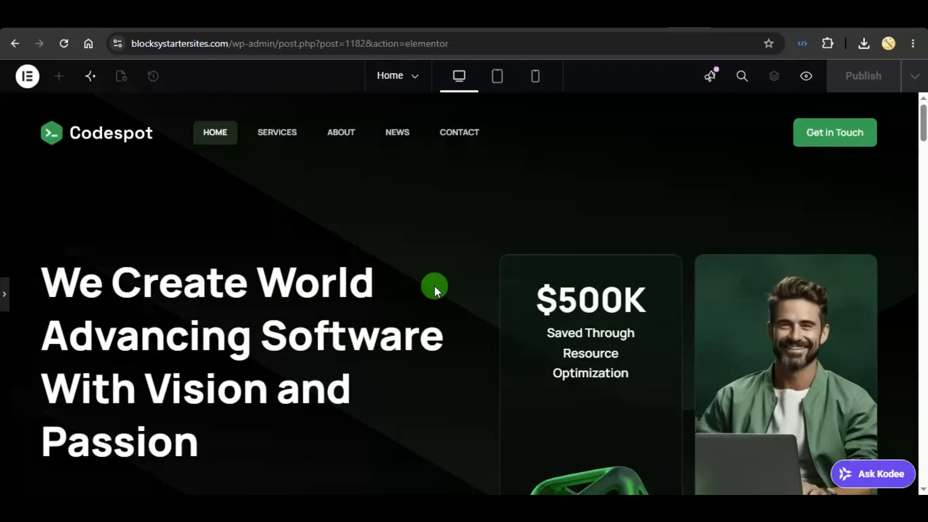
- Check the hero on the original Codespot home page, and load the ZIP of the Codespot section templates into the customizer
scroll(434, 285, "down", 6)
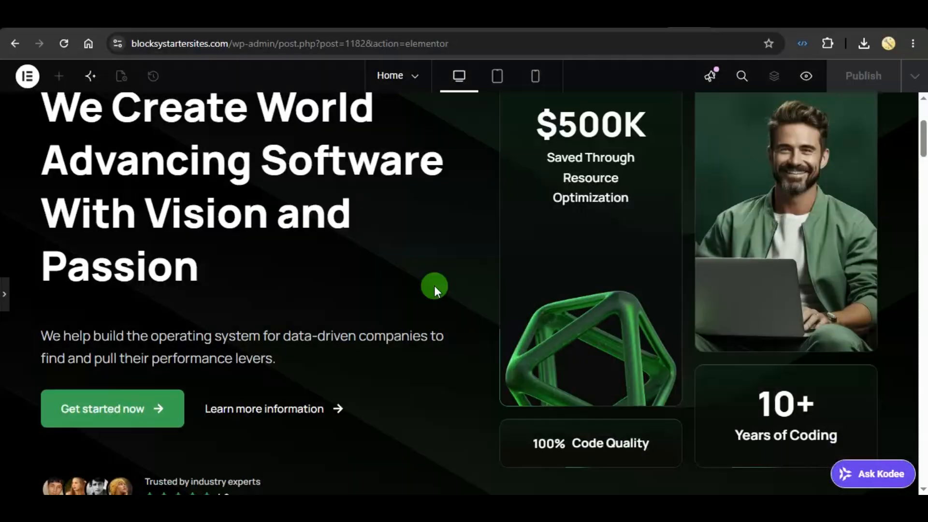
scroll(434, 286, "up", 5)
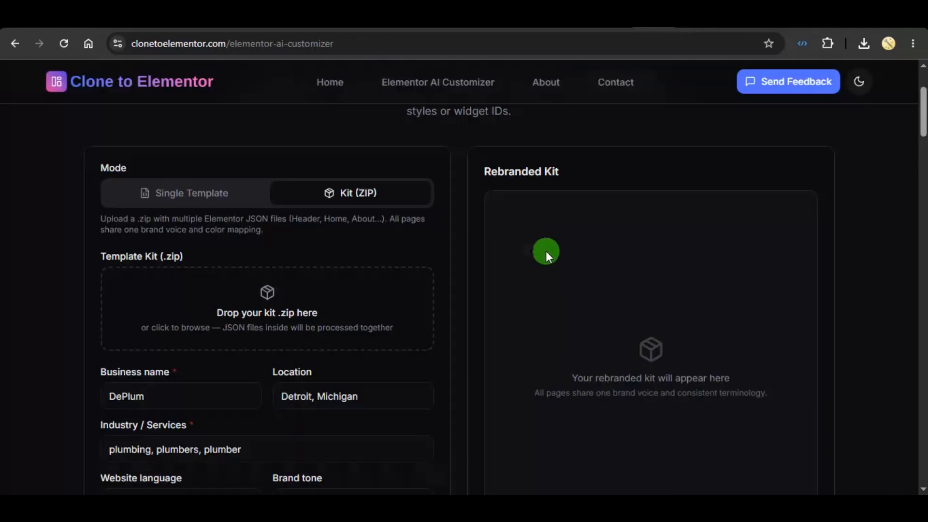
left_click(413, 505)
left_click_drag(706, 207, 289, 311)
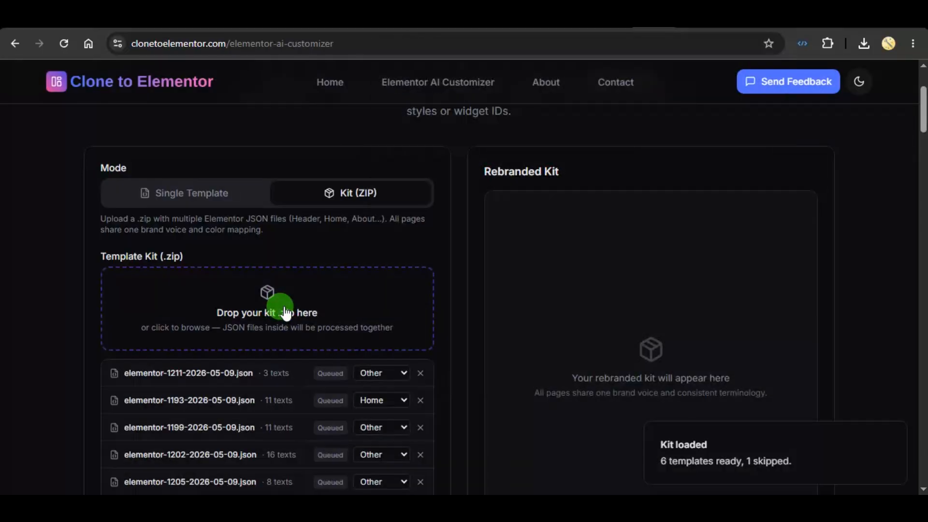
- Review the loaded templates, DePlum business details and brand colors, and rebrand the whole kit with them
scroll(325, 307, "down", 8)
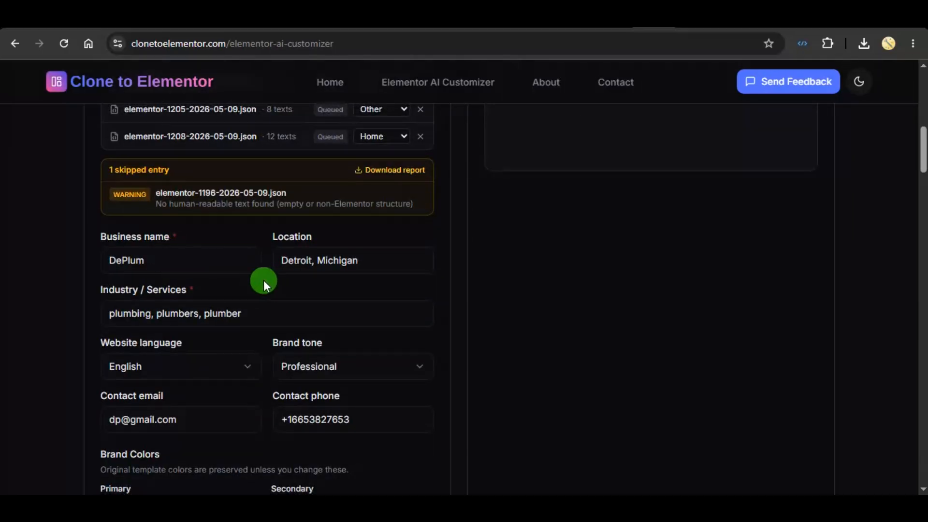
scroll(277, 279, "down", 3)
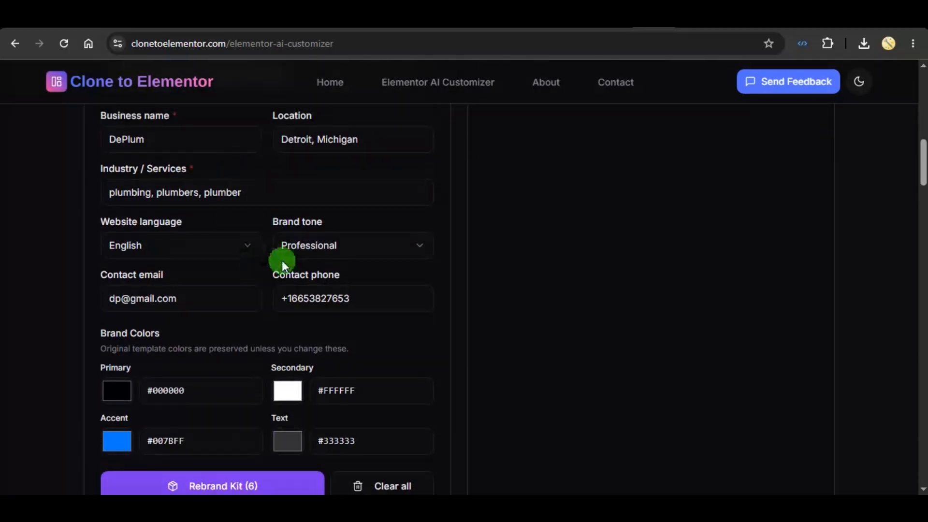
scroll(282, 261, "down", 2)
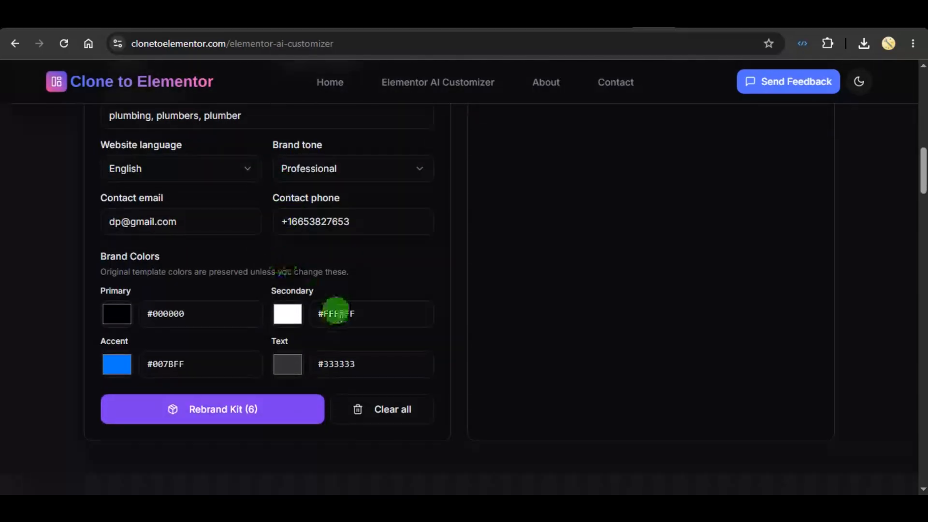
left_click(220, 411)
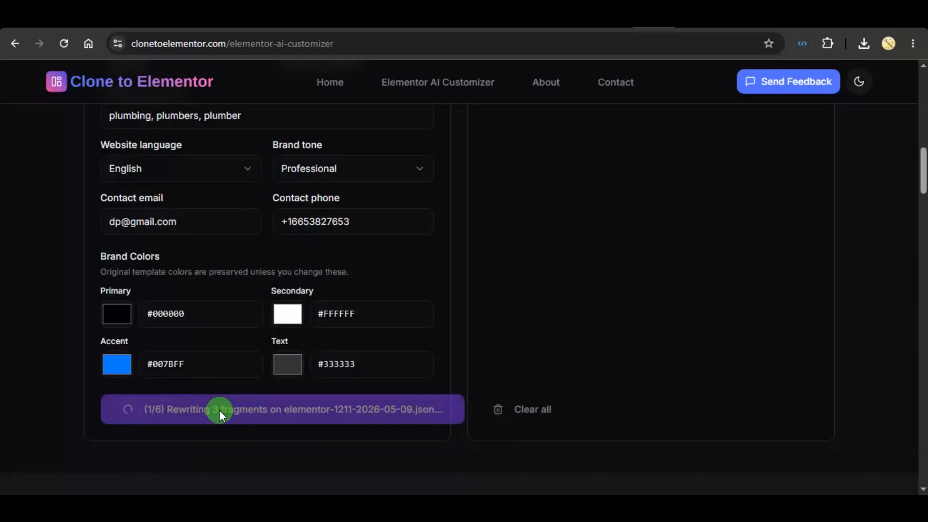
scroll(302, 384, "down", 1)
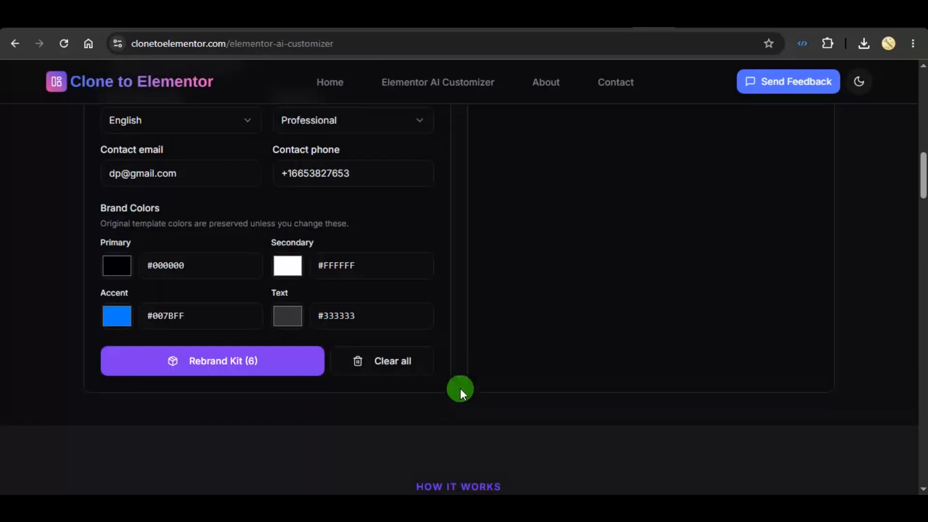
- Import the downloaded rebranded kit into the Elementor template library from the empty Pestora page
scroll(460, 366, "up", 10)
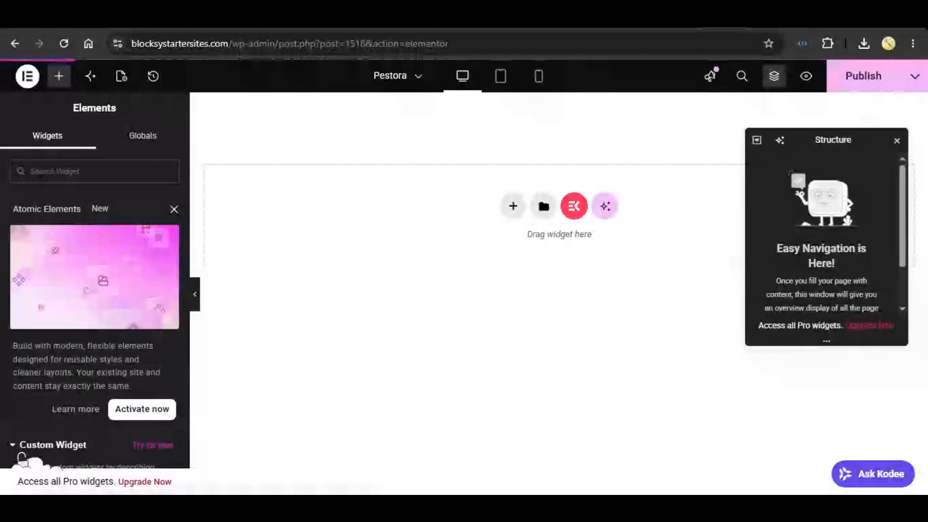
left_click(538, 213)
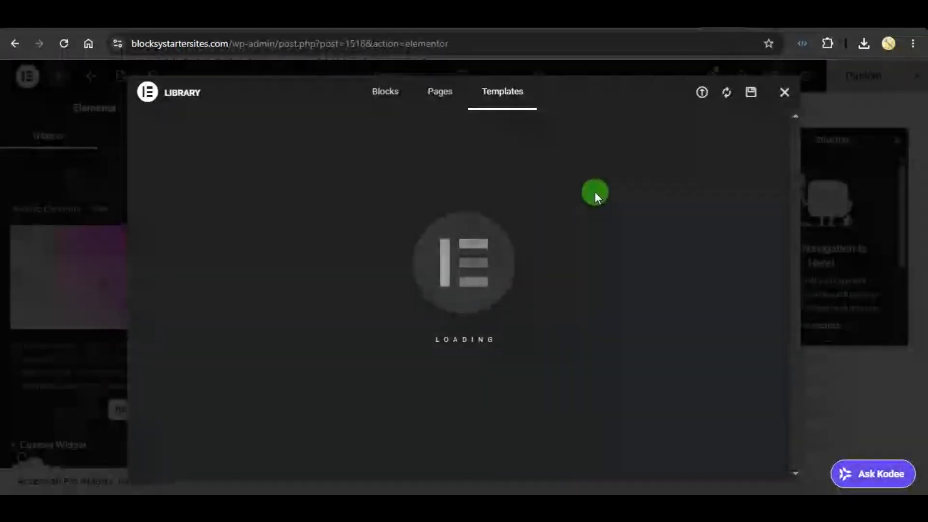
left_click(703, 93)
left_click(828, 77)
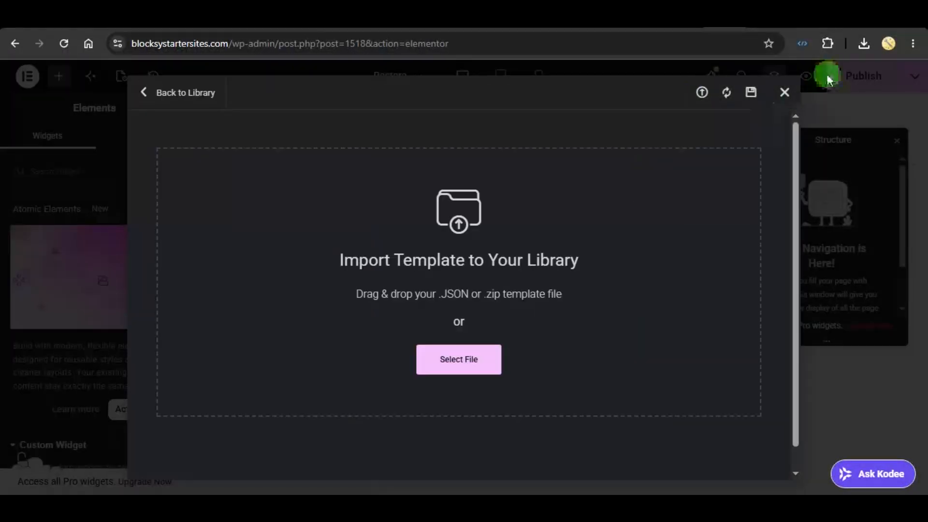
left_click(864, 44)
left_click_drag(749, 101, 476, 259)
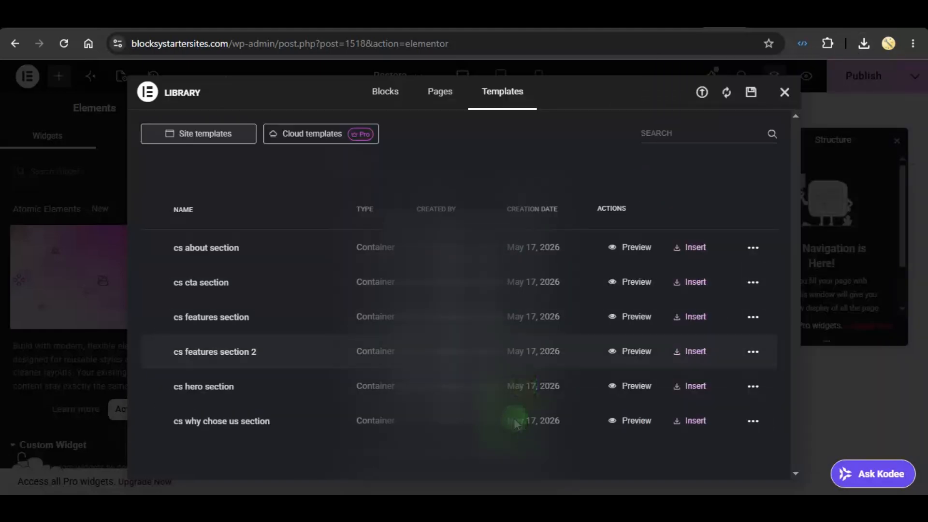
- Insert the cs hero section template into the Pestora page and reopen the template library for the area below it
left_click(700, 387)
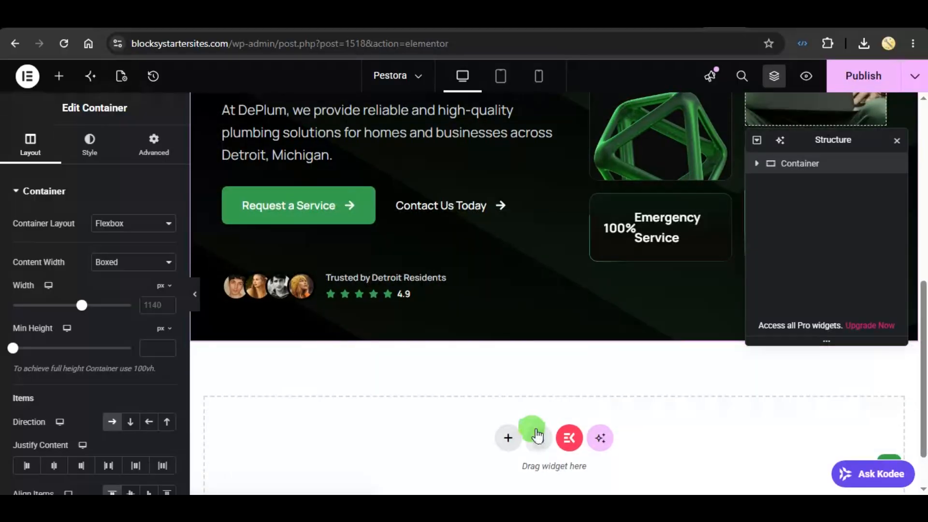
left_click(535, 435)
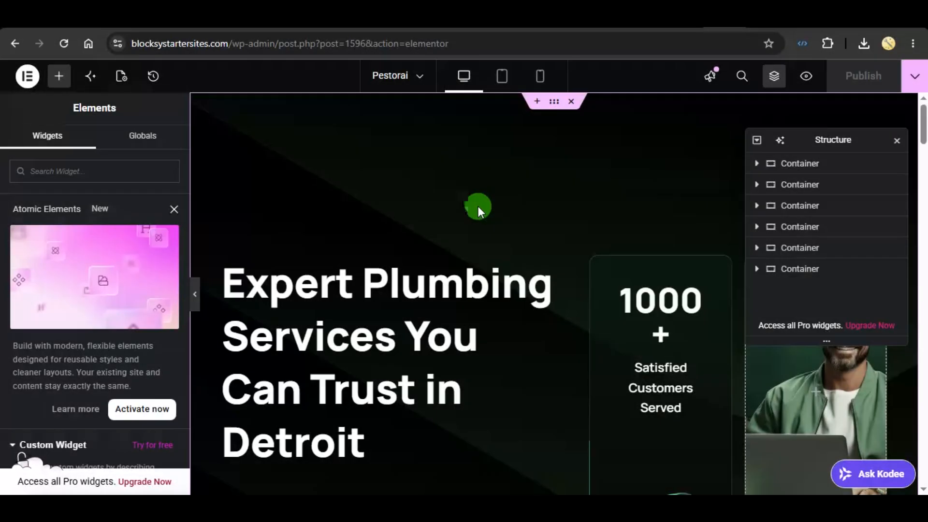
- Examine the fully rebranded Pestorai page from the hero down to the feature cards, with the side panels collapsed
left_click(193, 298)
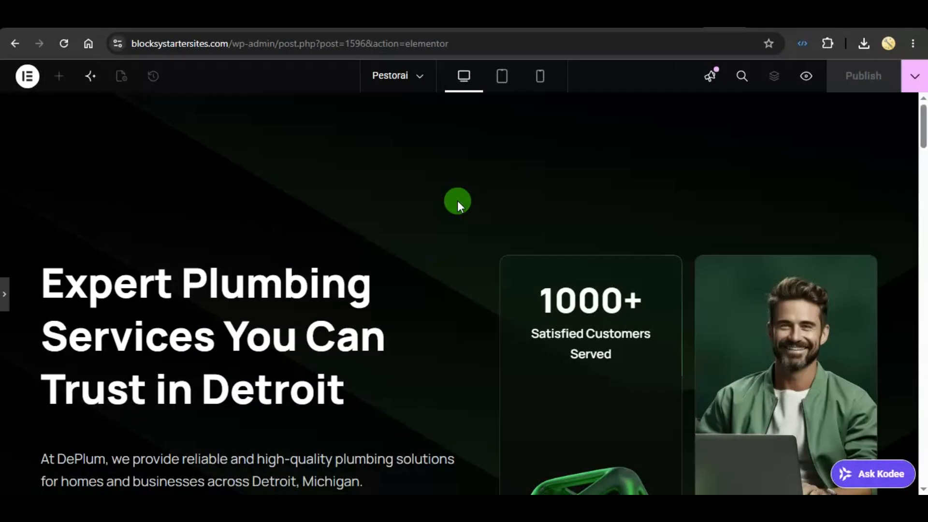
scroll(457, 201, "down", 8)
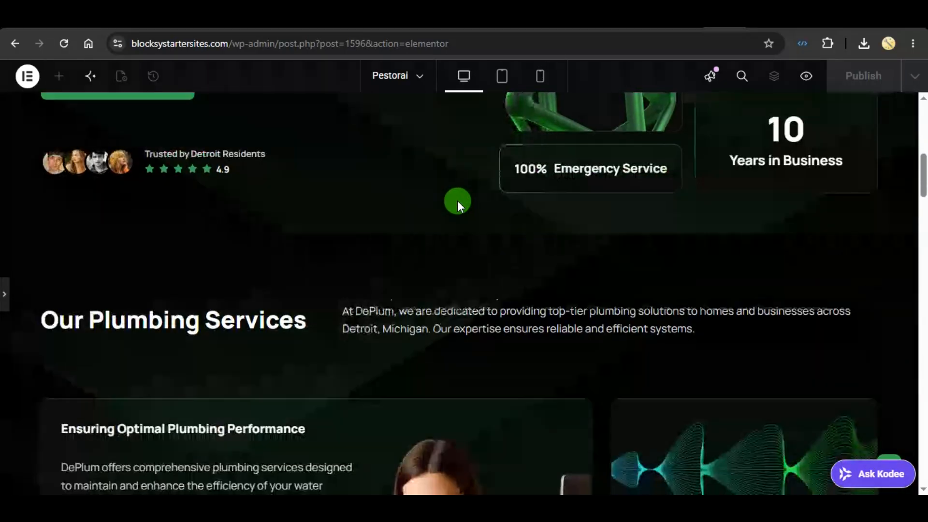
scroll(457, 201, "down", 5)
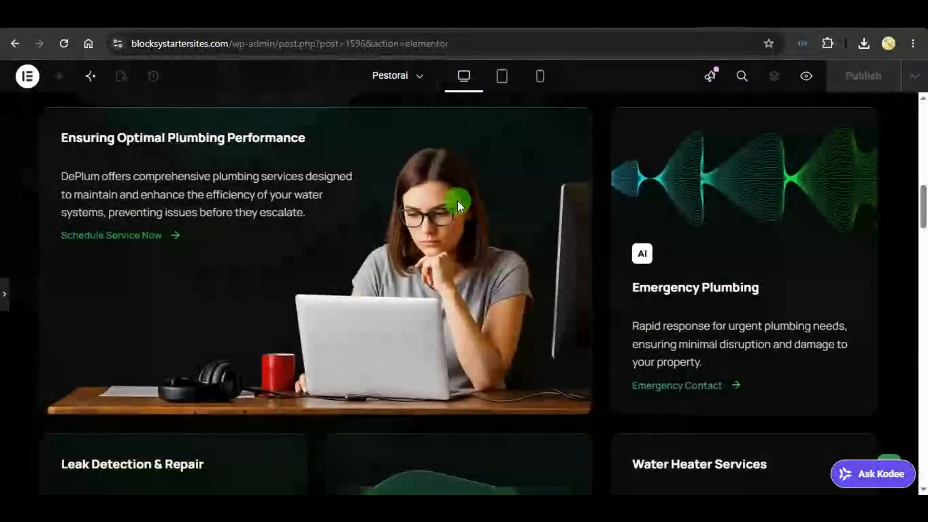
scroll(457, 201, "down", 3)
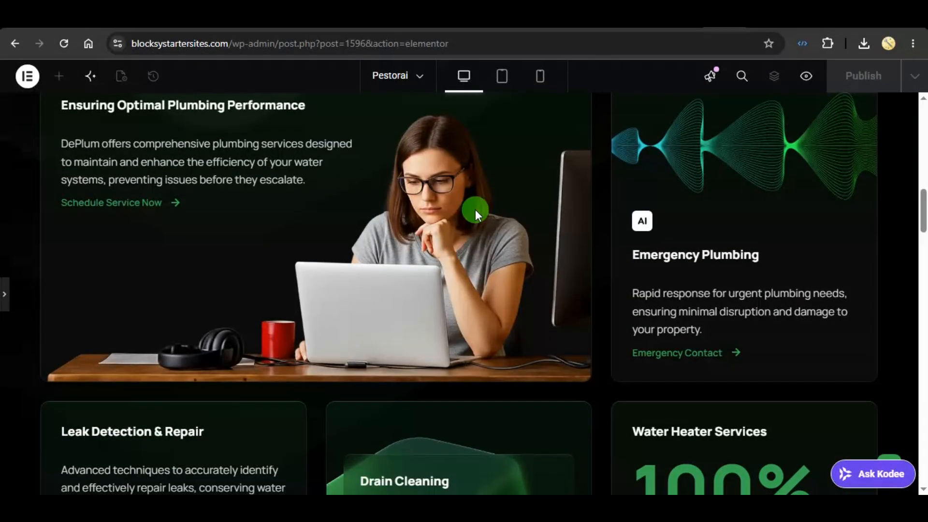
scroll(474, 271, "down", 2)
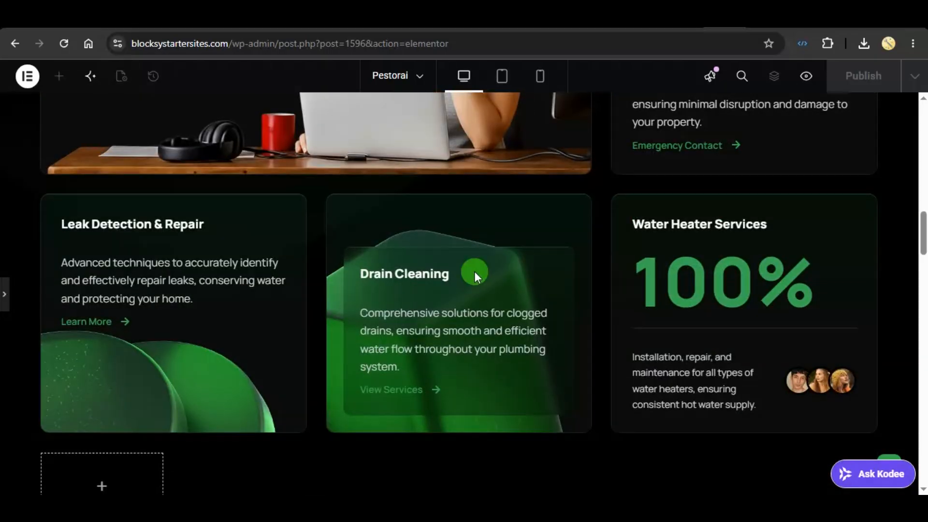
scroll(475, 271, "down", 3)
scroll(474, 271, "down", 9)
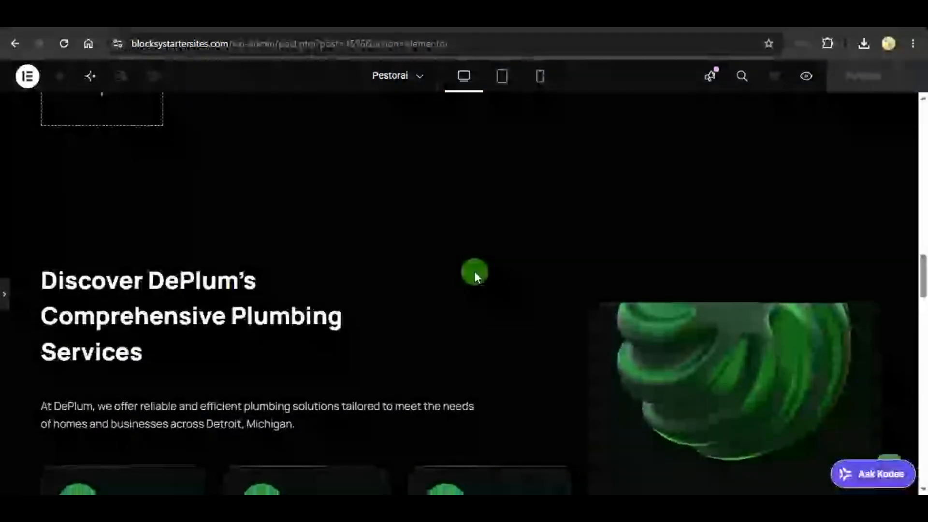
scroll(474, 271, "down", 7)
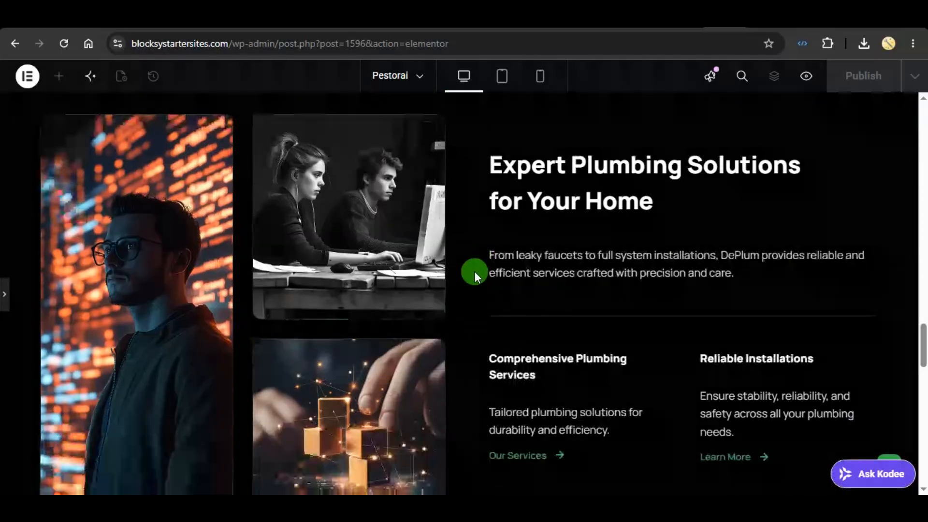
scroll(475, 271, "down", 14)
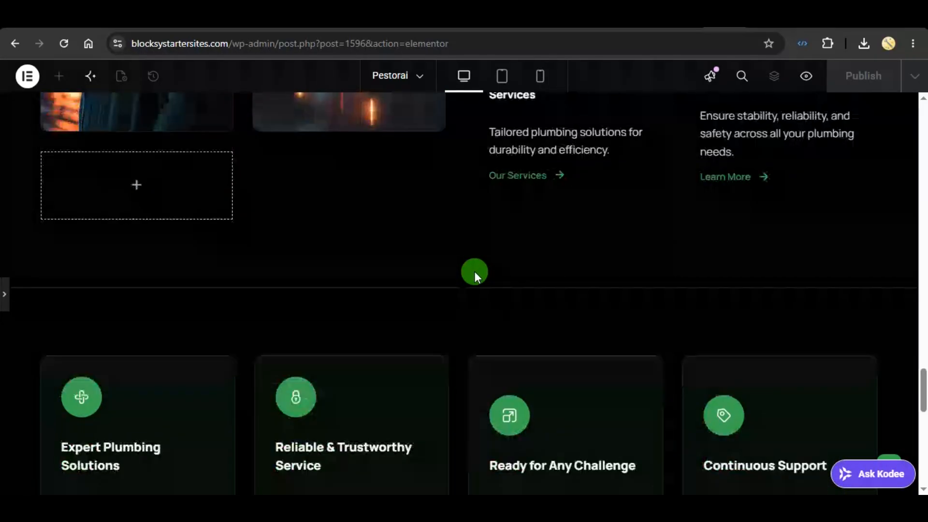
scroll(475, 271, "down", 4)
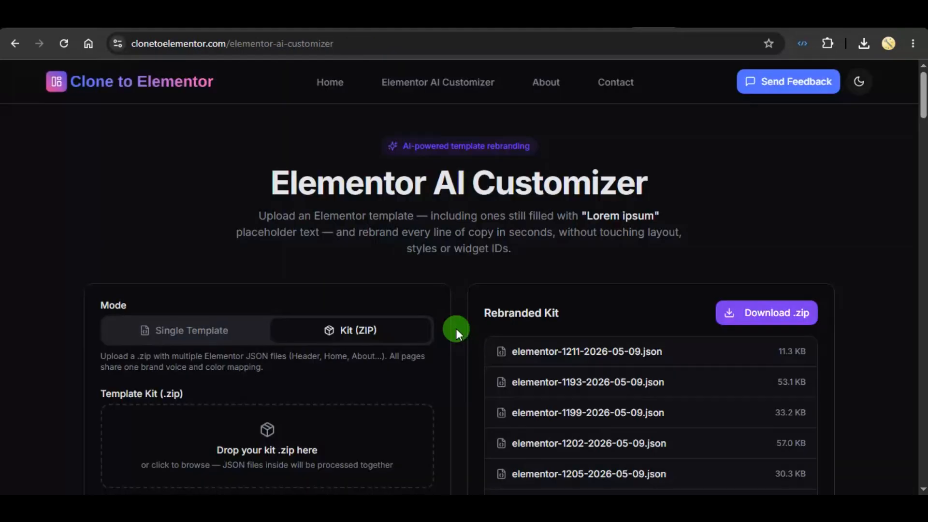
- Review the rebranded kit in the customizer and the rebranded plumbing hero on the Pestorai page
scroll(456, 334, "down", 3)
scroll(457, 334, "down", 12)
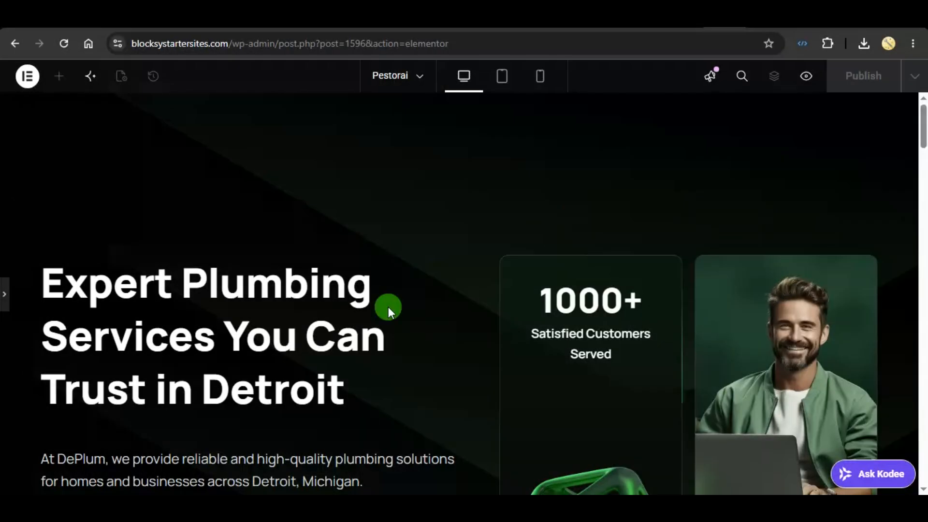
scroll(388, 306, "down", 4)
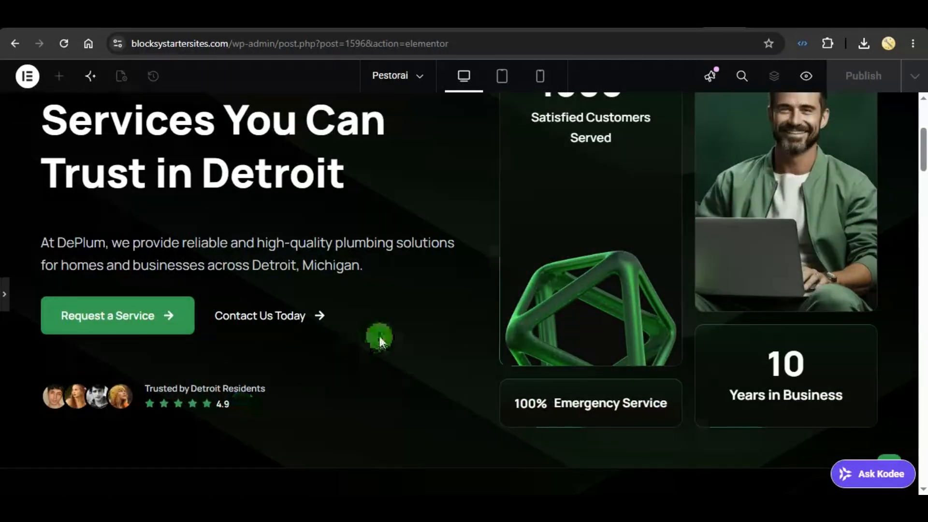
scroll(399, 266, "up", 2)
scroll(369, 338, "down", 4)
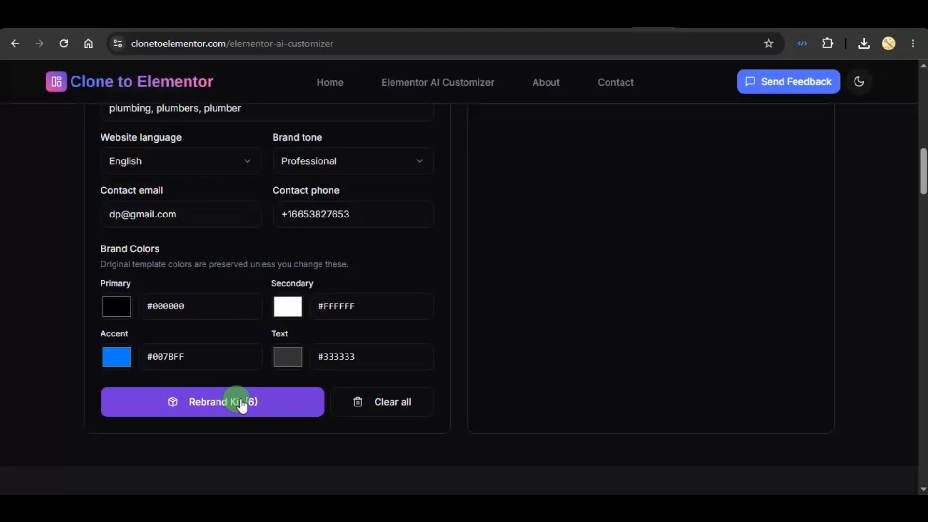
- Review the customizer's brand colors, business details and upload area for a single template
left_click(116, 309)
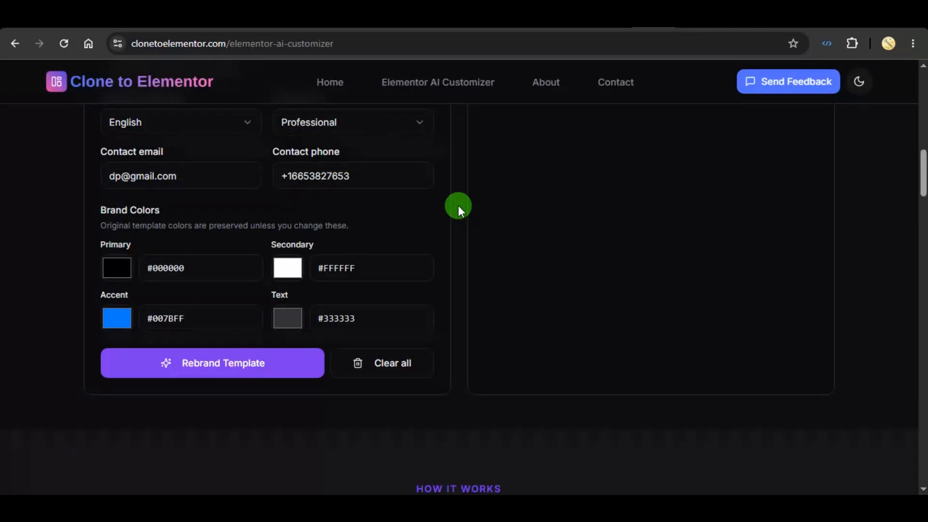
scroll(458, 204, "up", 7)
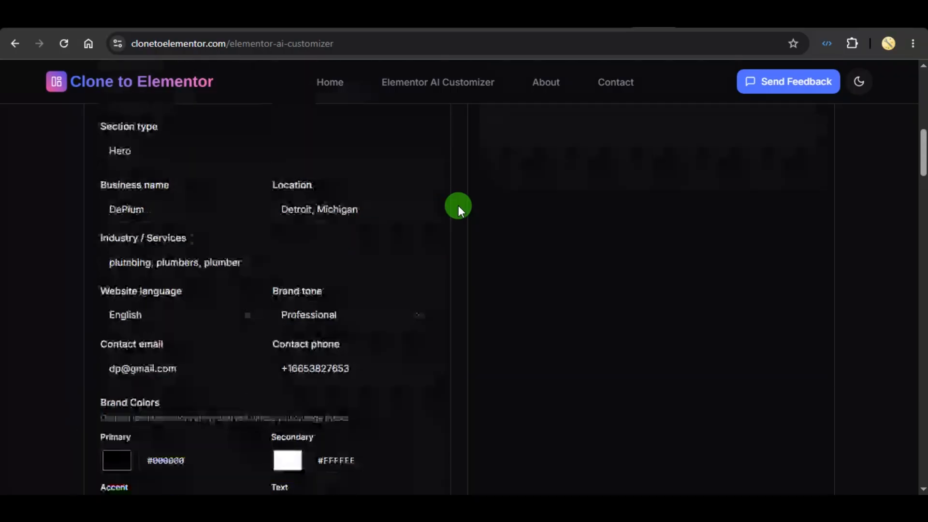
scroll(458, 205, "up", 2)
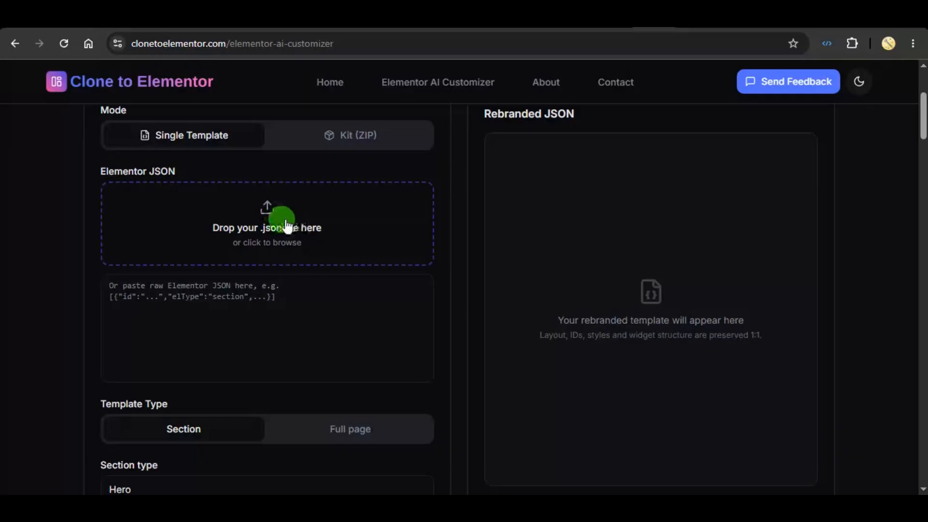
scroll(309, 246, "up", 1)
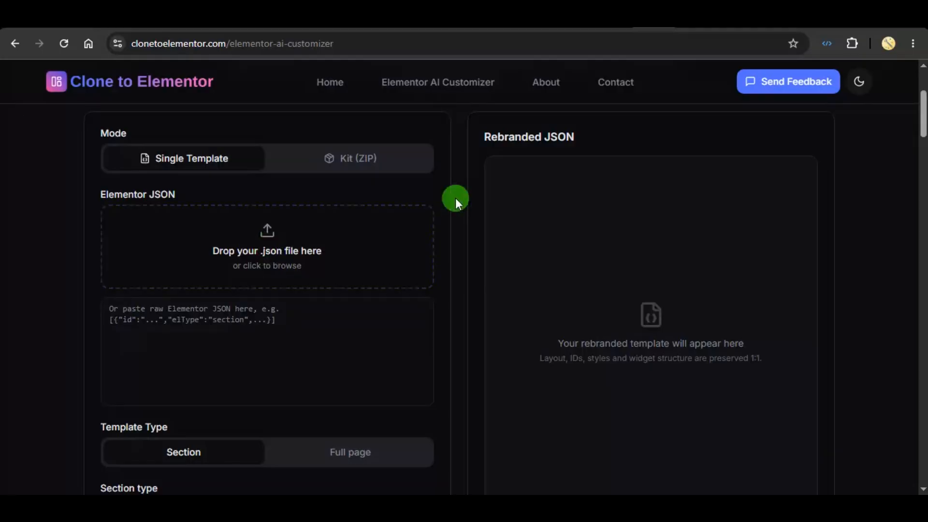
scroll(455, 198, "up", 1)
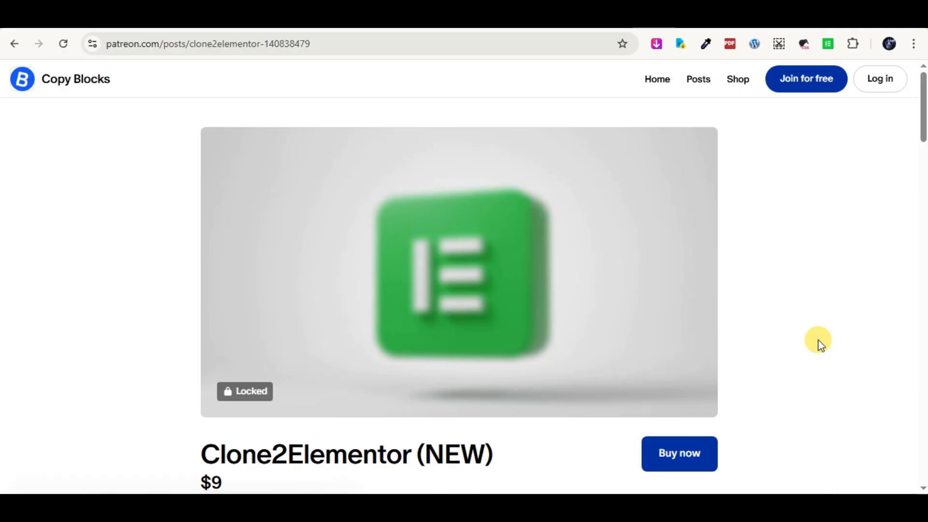
- Review the Clone2Elementor post on Patreon down to its description and the examples of websites it can clone
scroll(820, 344, "down", 2)
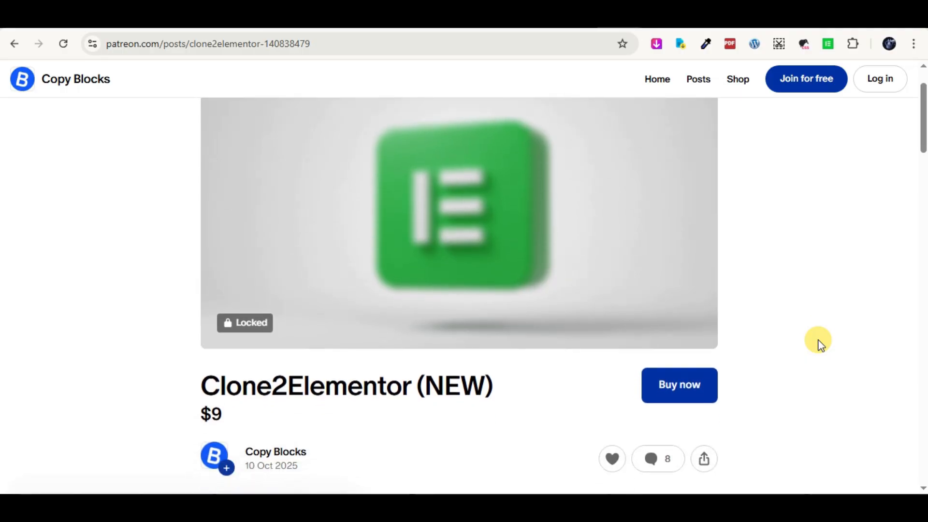
scroll(820, 344, "down", 5)
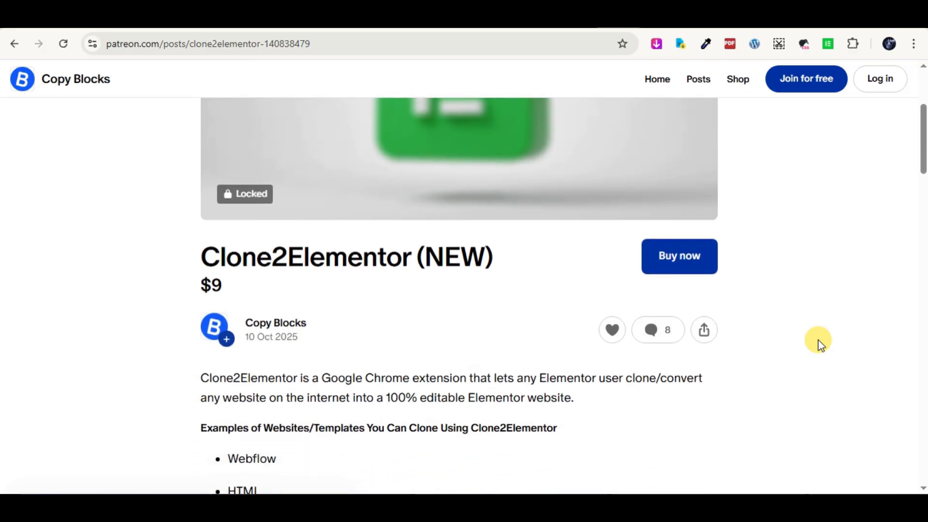
scroll(820, 344, "down", 1)
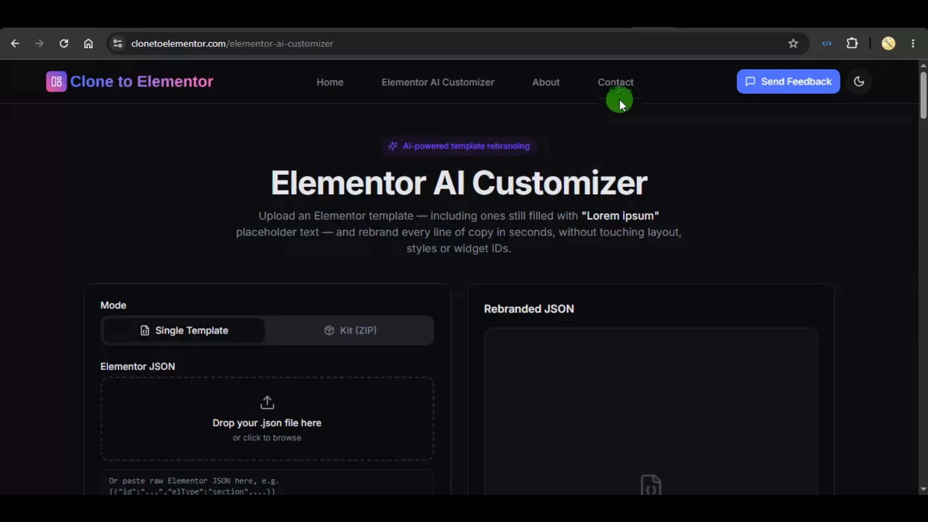
- Look over the AI Tools on the Clone to Elementor home page and open the Elementor AI Customizer from there
left_click(616, 83)
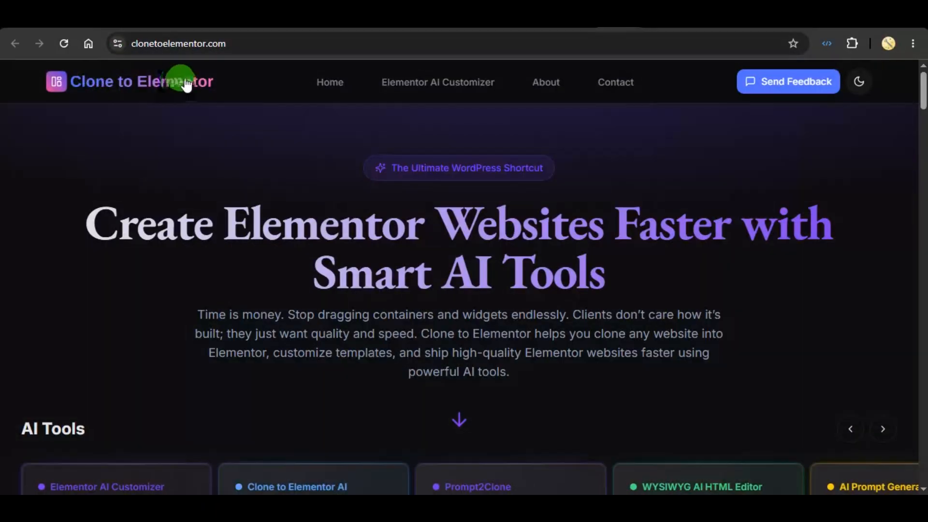
scroll(334, 209, "down", 5)
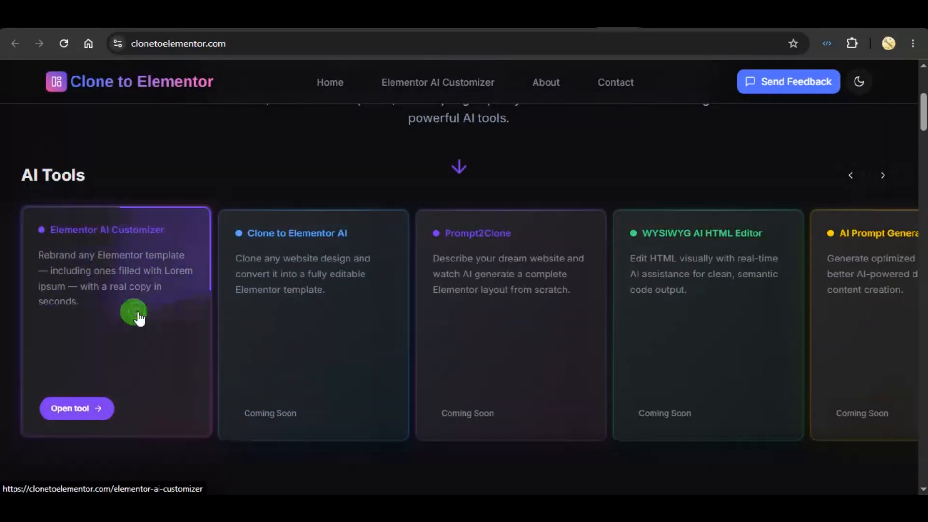
left_click(134, 311)
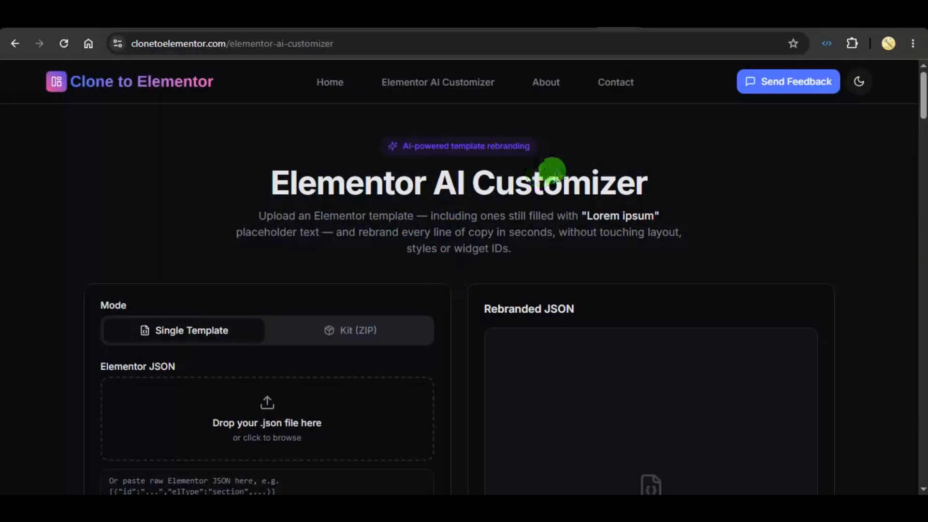
key("alt+Left")
key("alt+Right")
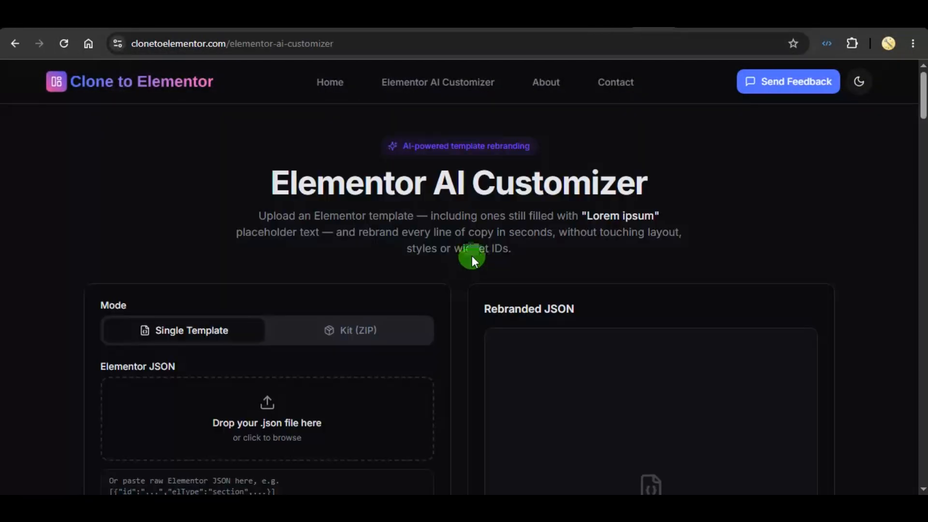